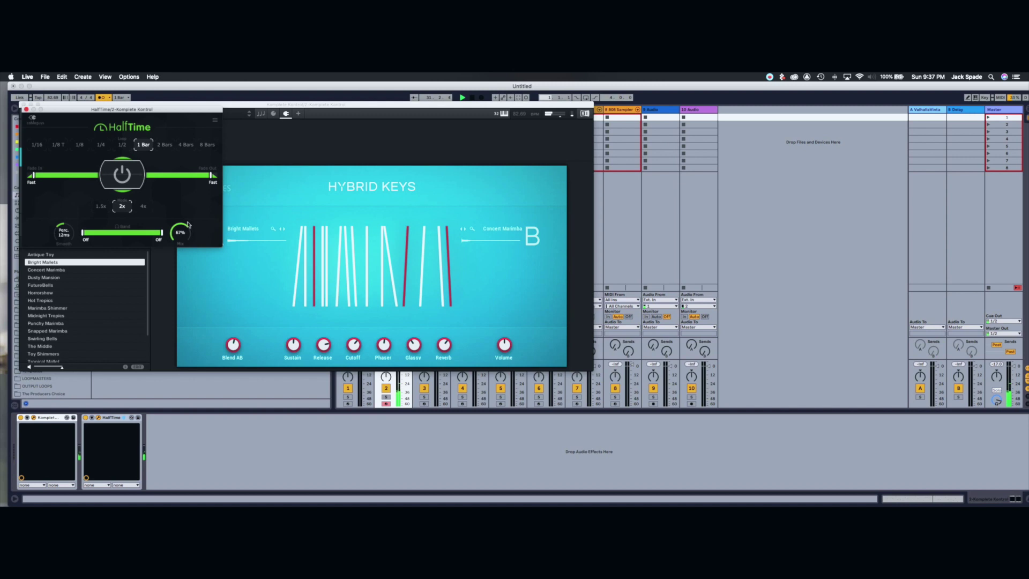
Set the HalfTime effect on the Hybrid Keys track to 1 Bar
click(121, 145)
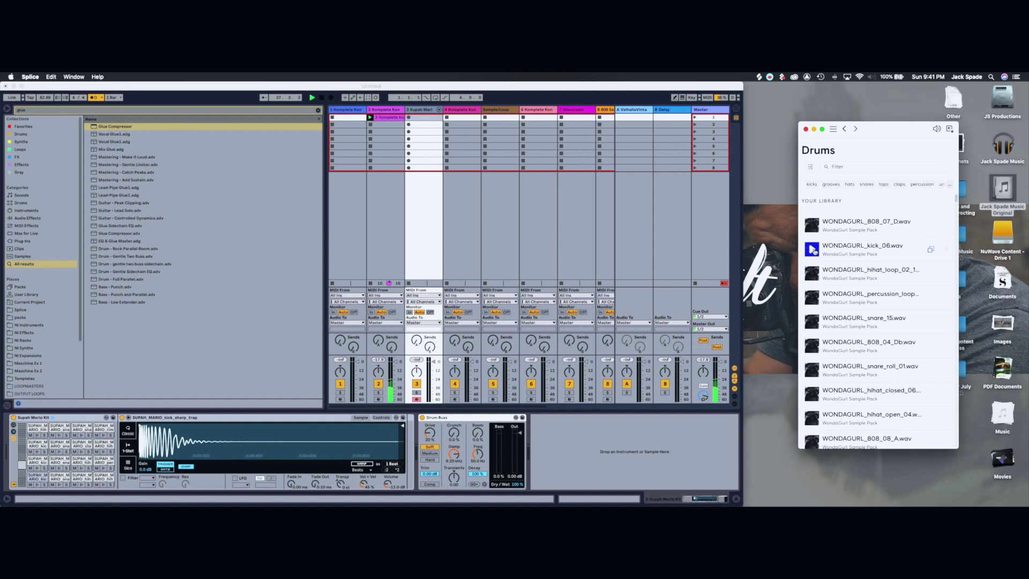
Layer WONDAGURL_kick_06.wav onto the kick pad of the Supah Mario Kit and load WONDAGURL_snare_15.wav onto another pad from Splice
drag(308, 376, 34, 476)
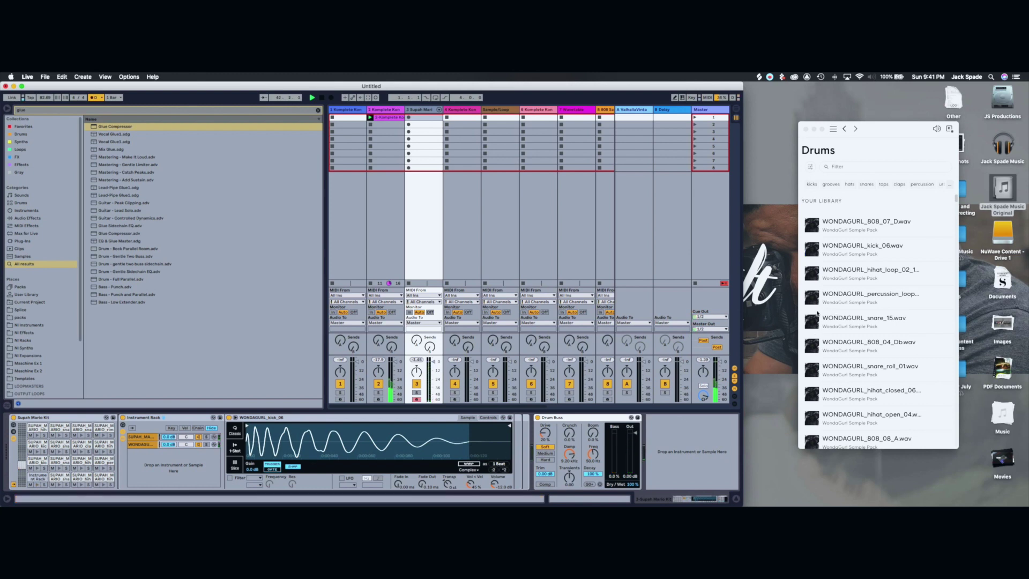
click(815, 318)
drag(833, 321, 58, 476)
scroll(854, 421, down, 10)
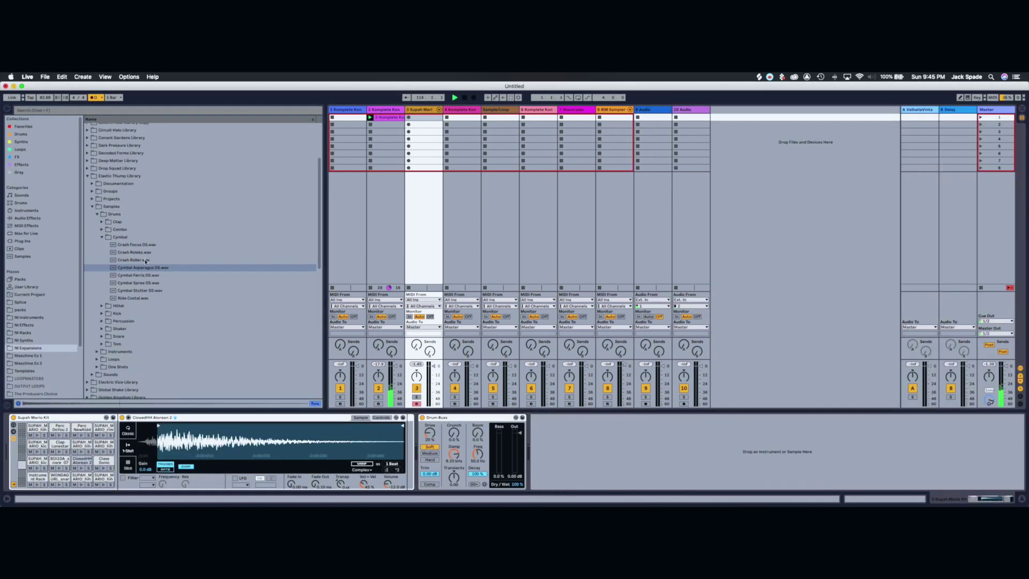
Audition the crash and cymbal samples in the Elastic Thump Library's Cymbal folder for the drum kit
click(134, 261)
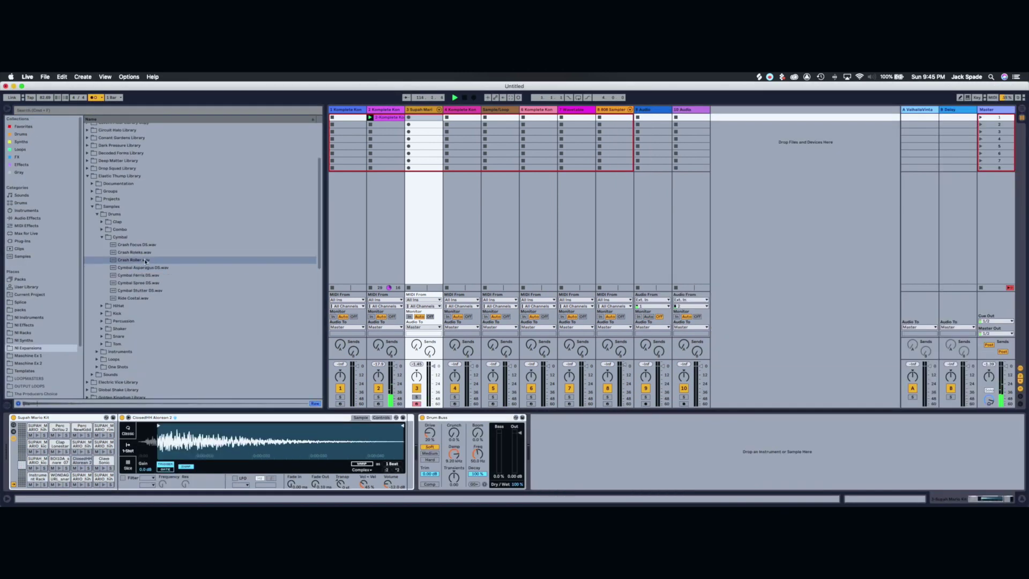
click(145, 253)
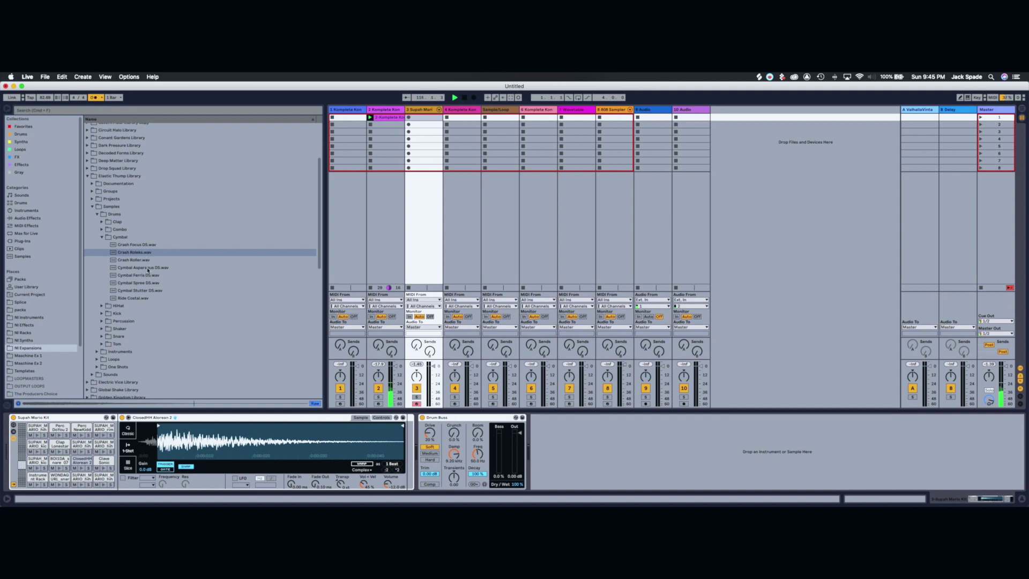
click(148, 268)
click(148, 275)
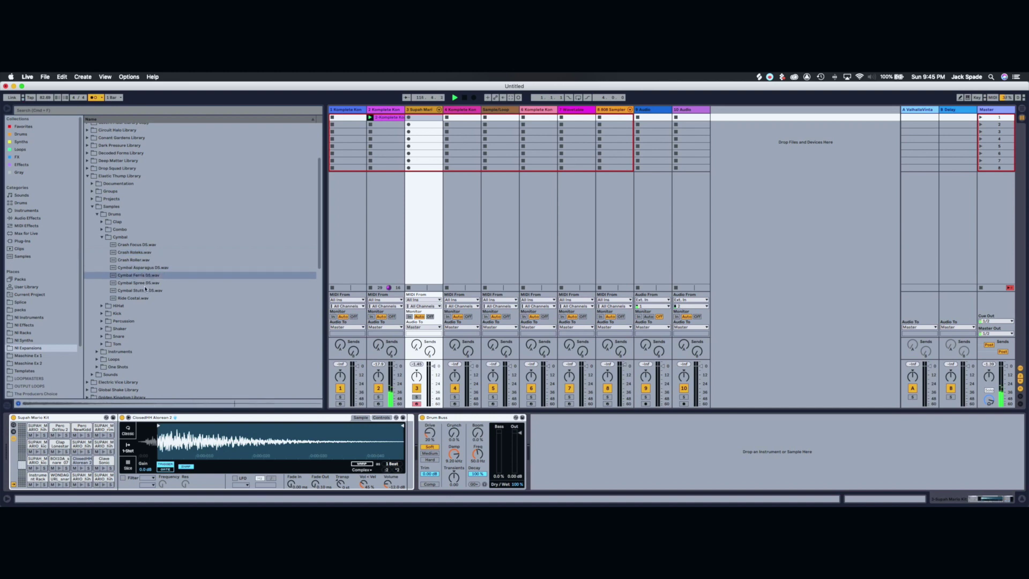
click(36, 434)
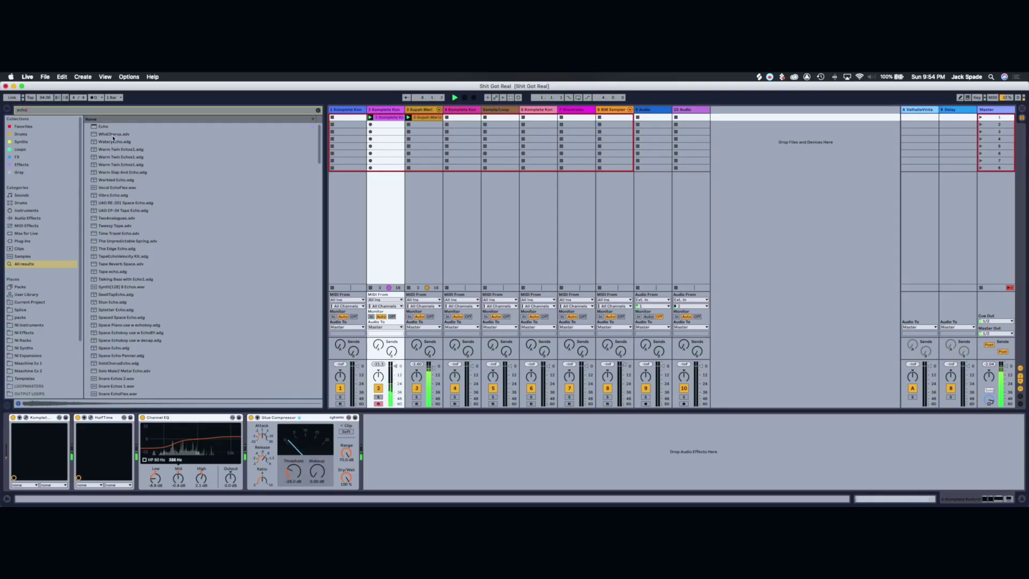
Add the WhaChorus.adv preset after the Glue Compressor on track 2 and raise the track's first send
click(112, 134)
drag(135, 152, 421, 428)
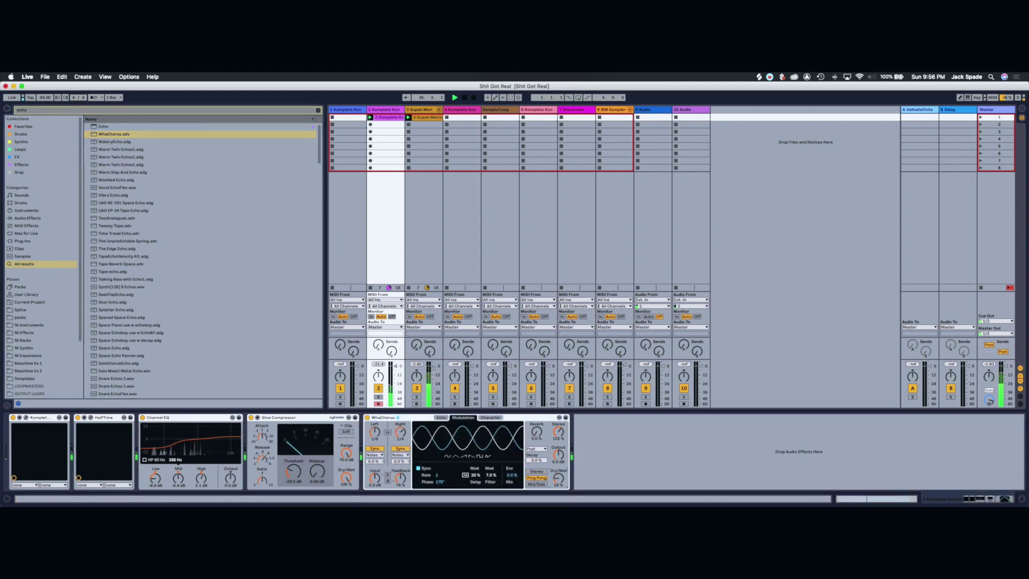
drag(377, 342, 377, 330)
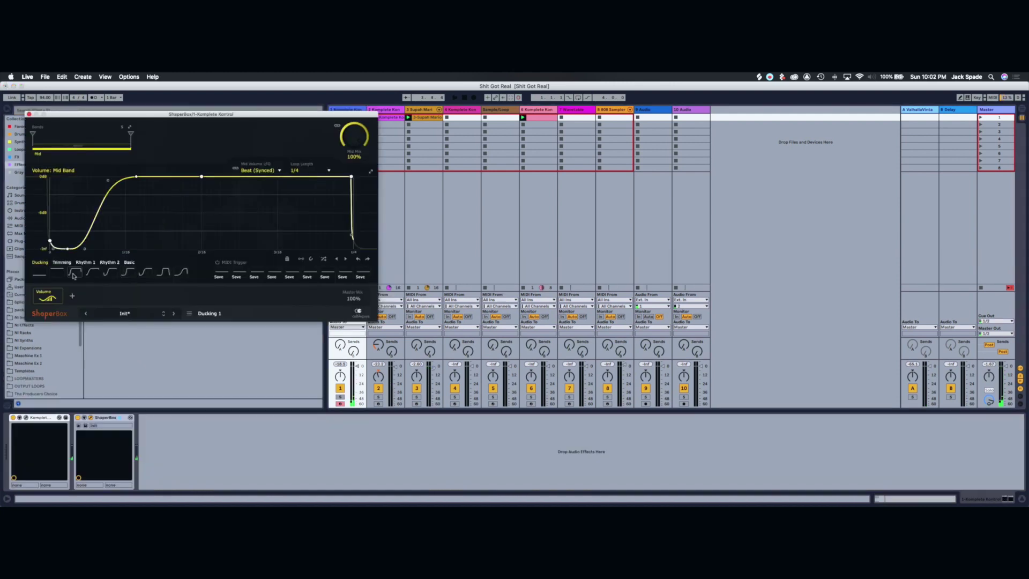
Start playback and add a Filter shaper to ShaperBox on the first Komplete Kontrol track
key(space)
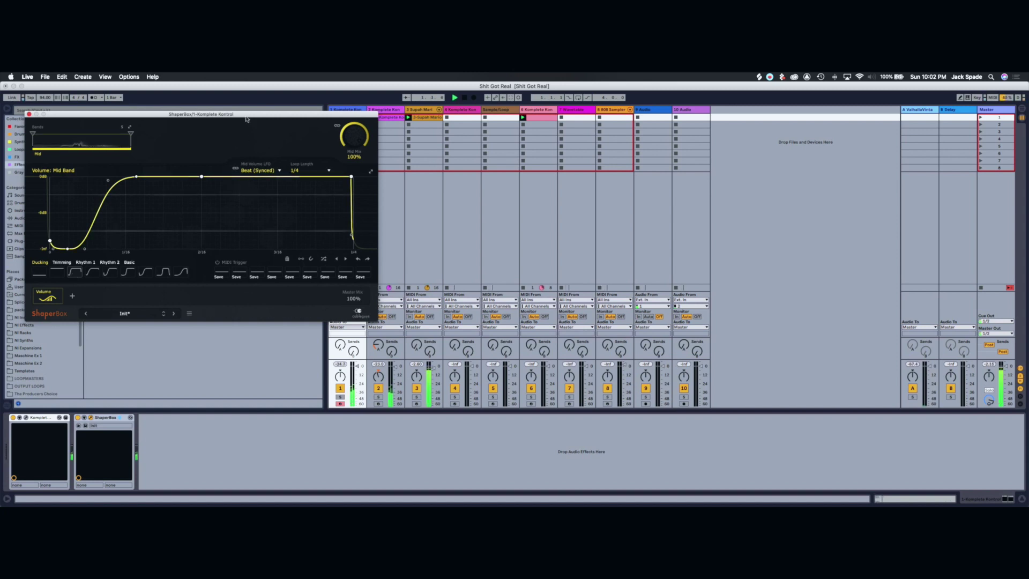
drag(239, 114, 507, 179)
click(340, 357)
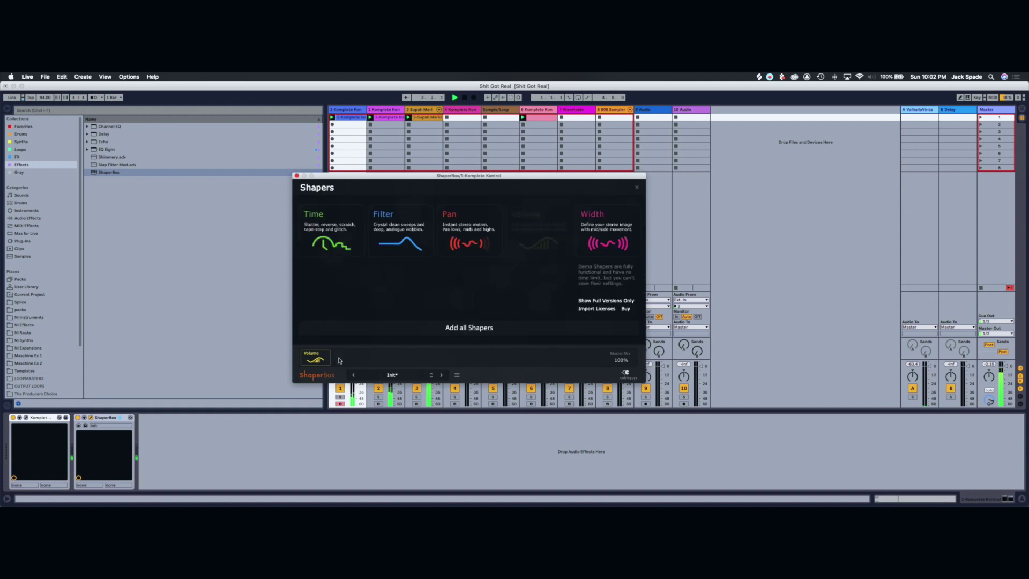
click(416, 233)
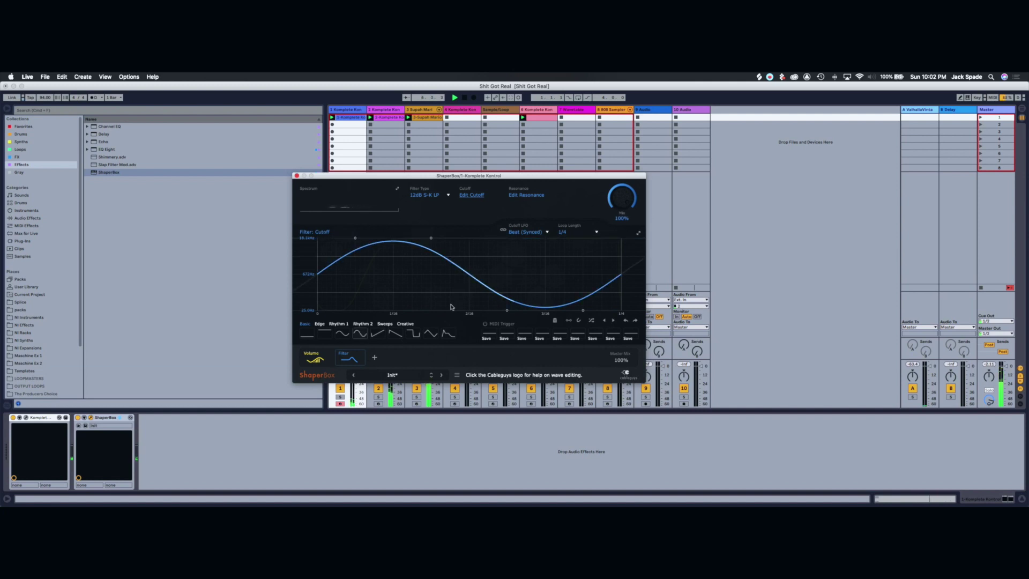
Open the first track's MIDI clip and raise the velocity of its opening notes slightly while it plays
click(898, 498)
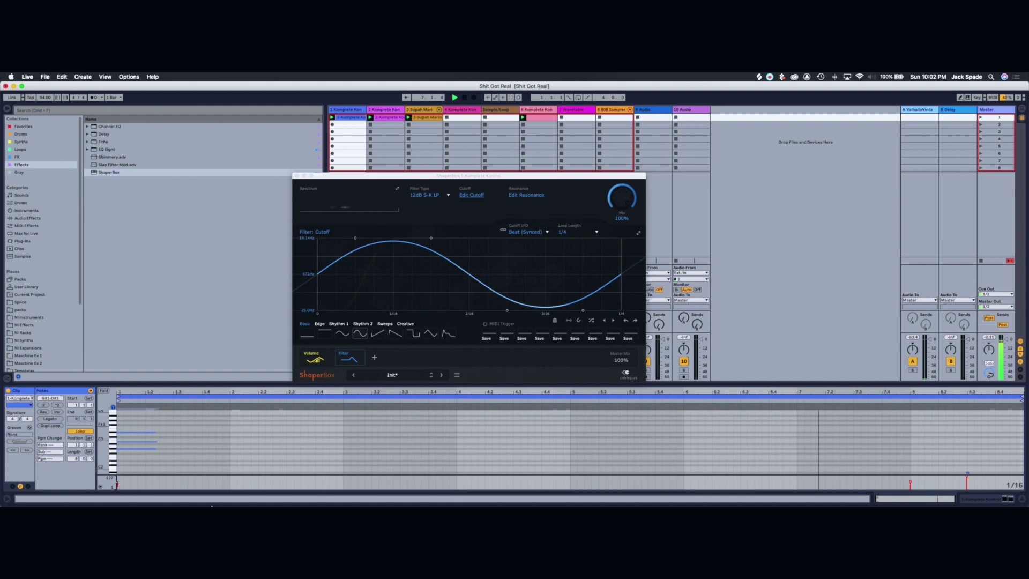
click(117, 484)
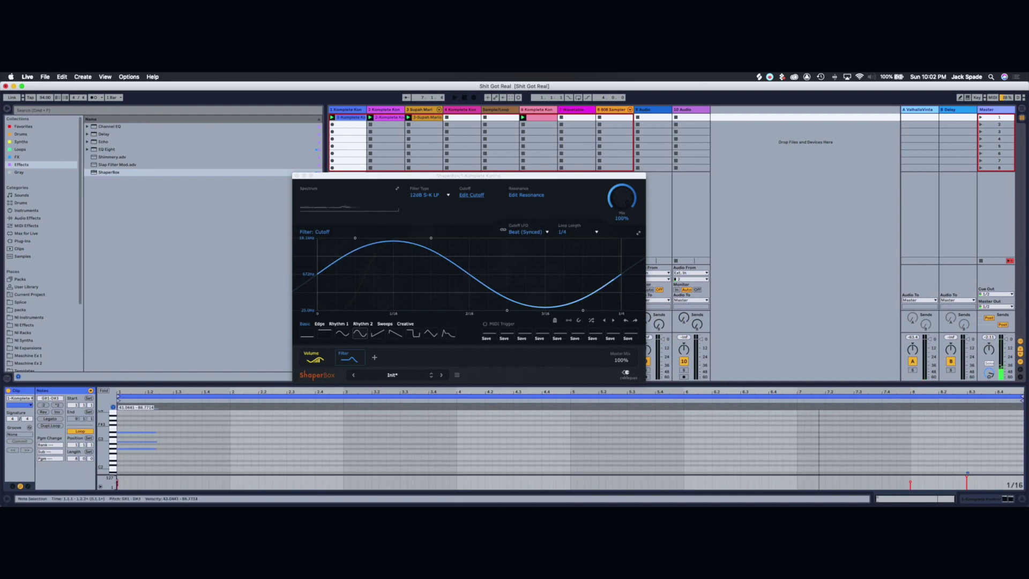
key(space)
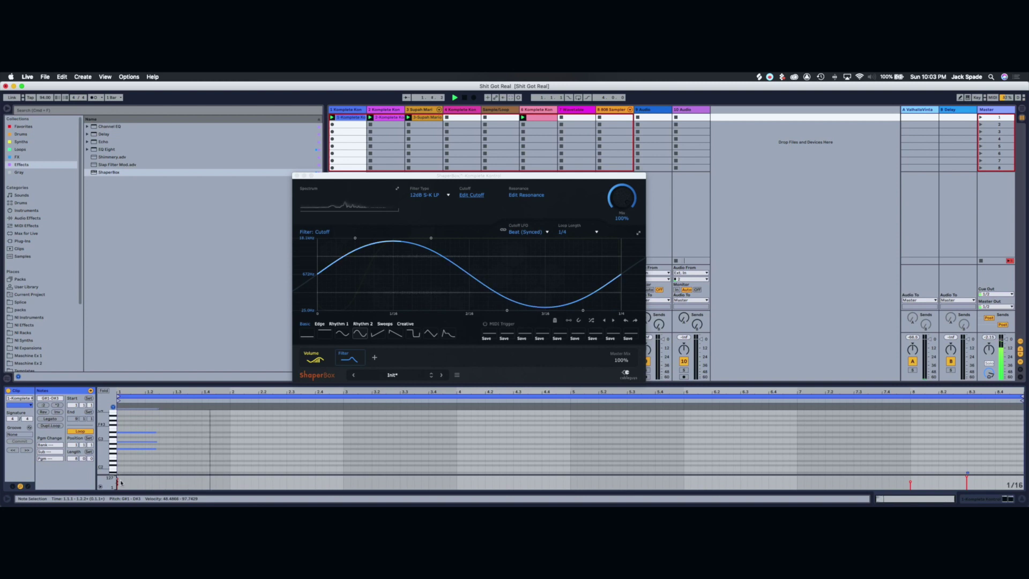
drag(117, 482, 118, 479)
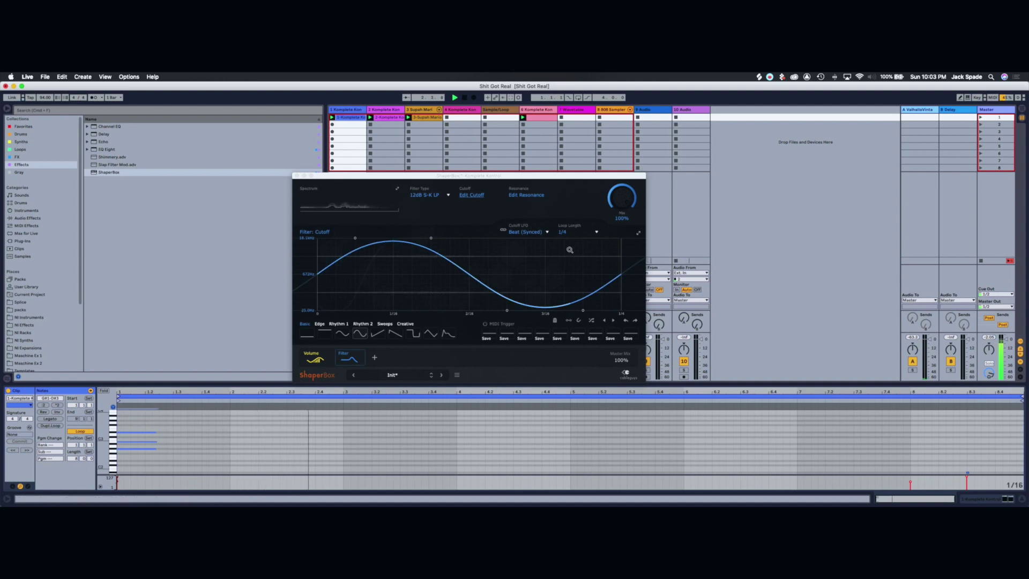
Set the Filter shaper's loop length to 1/16 and reduce its mix to about 68%
drag(621, 199, 622, 223)
click(567, 232)
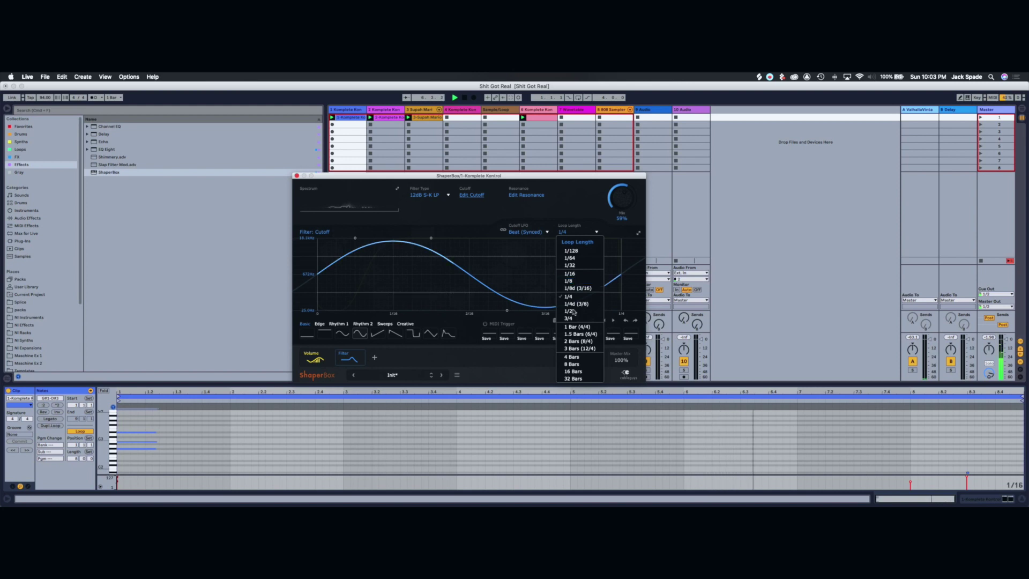
click(573, 273)
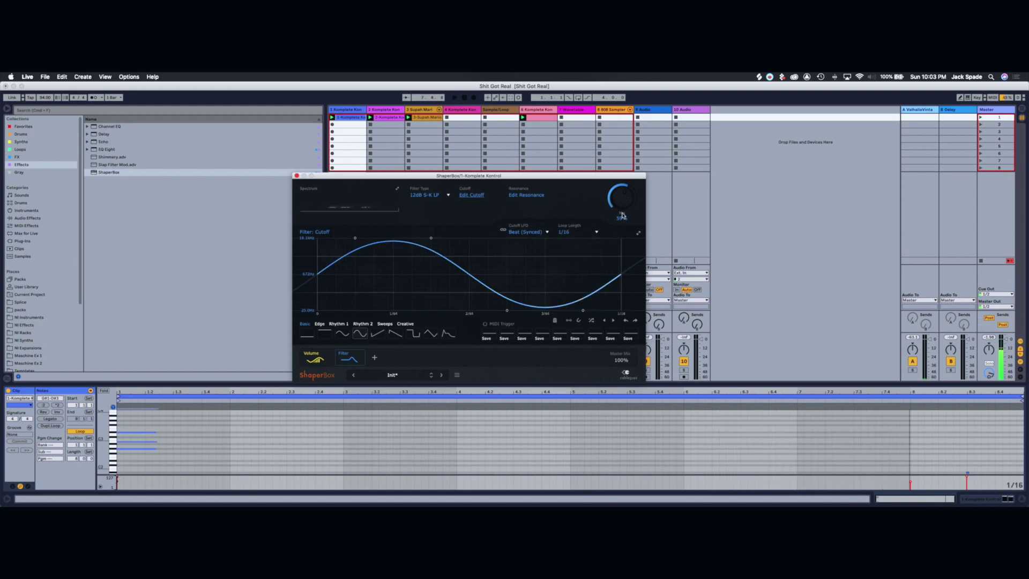
mouse_move(622, 198)
mouse_down()
mouse_move(622, 169)
mouse_move(621, 196)
mouse_up()
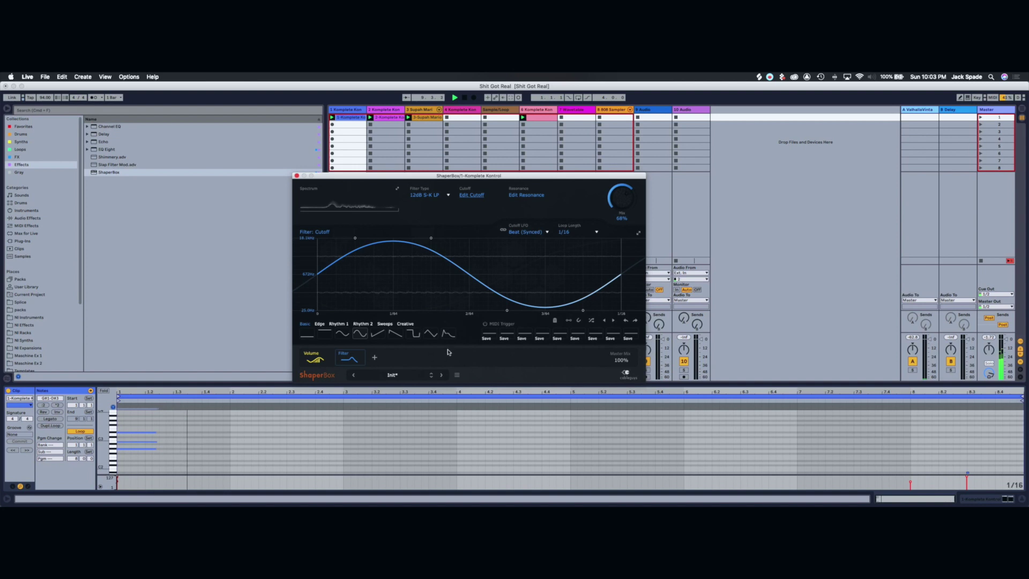
Select the first track's clip, close the ShaperBox window and show the track's device chain
drag(416, 181, 691, 297)
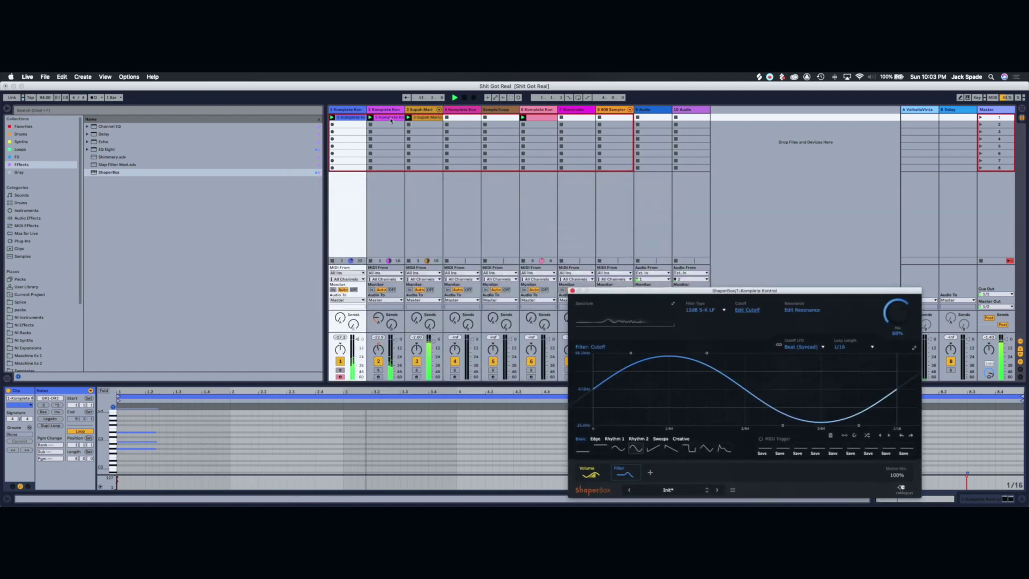
click(350, 118)
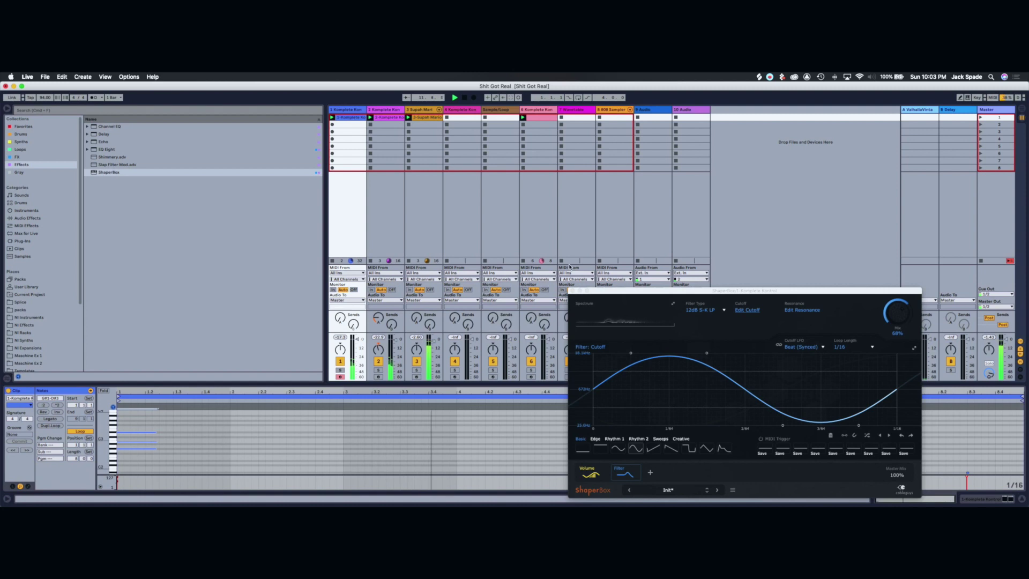
click(573, 292)
key(shift+Tab)
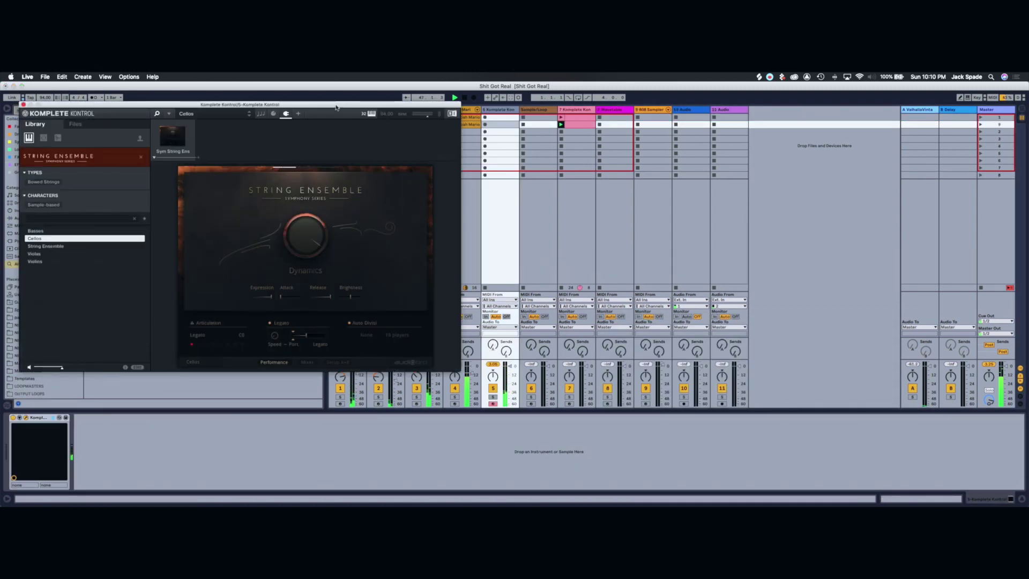
drag(336, 108, 616, 197)
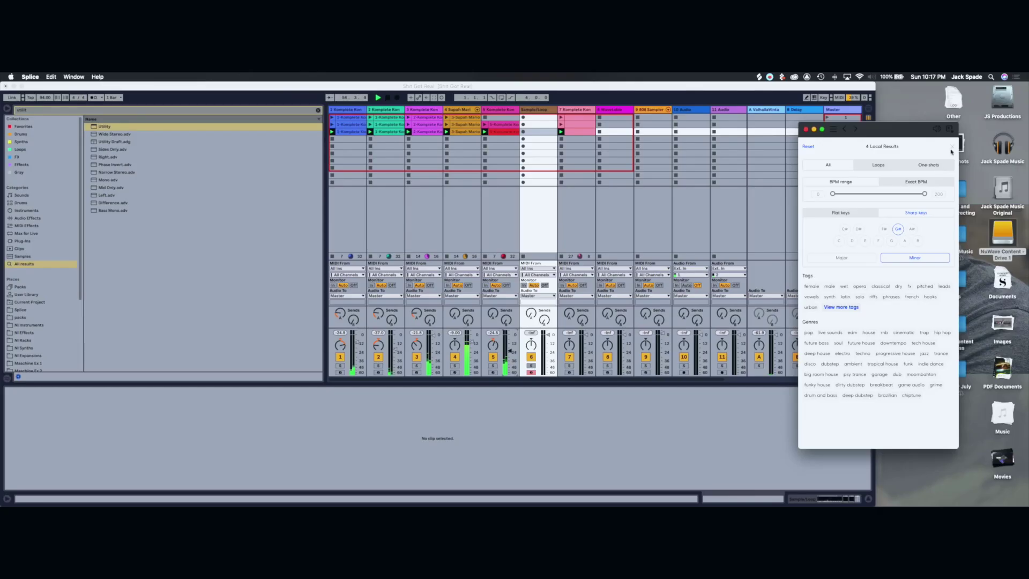
Close the Splice filter settings and audition the G# minor vocal samples, including the vocal shout and Lead_Vocal_02
click(951, 149)
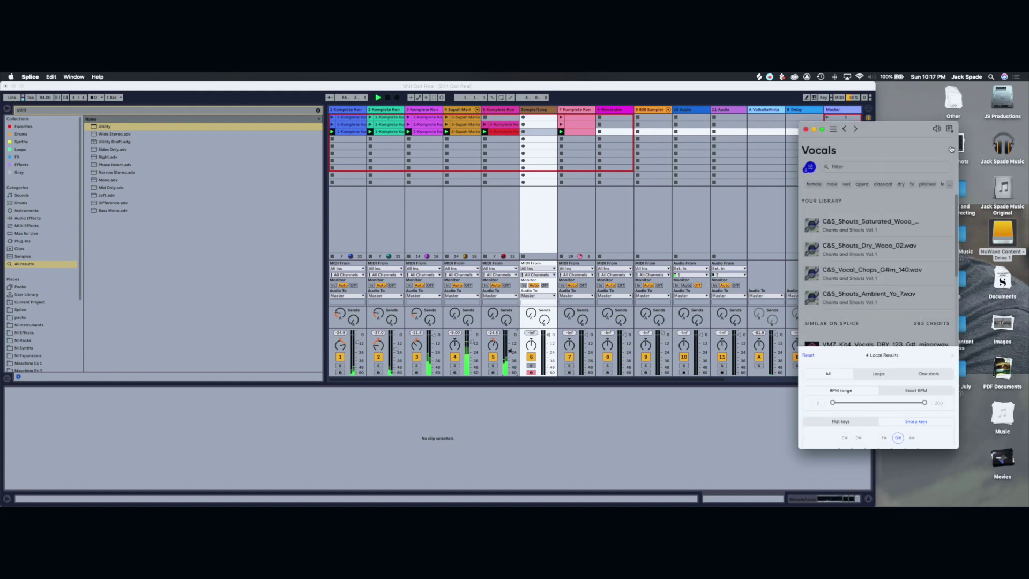
click(813, 226)
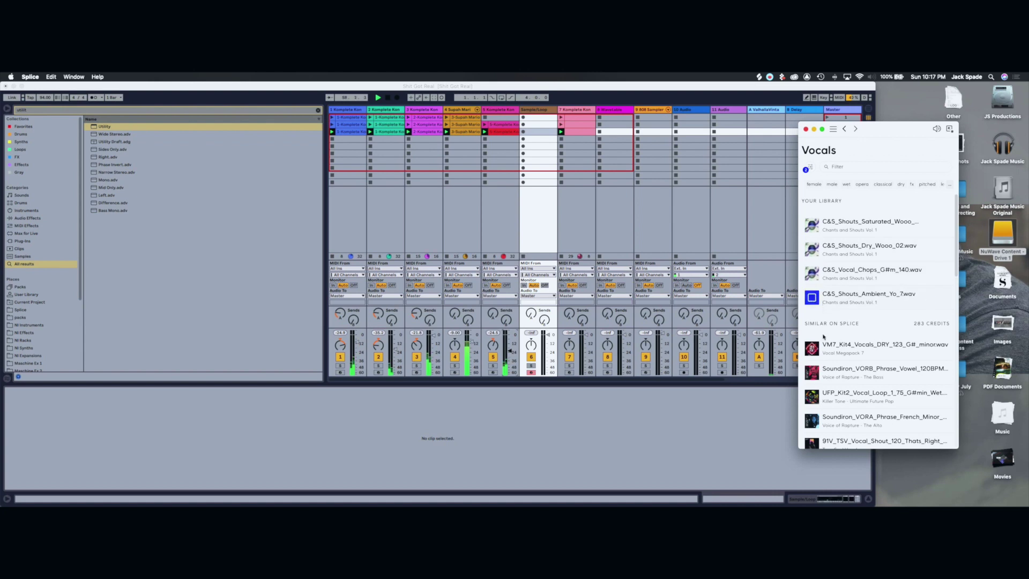
scroll(821, 308, down, 2)
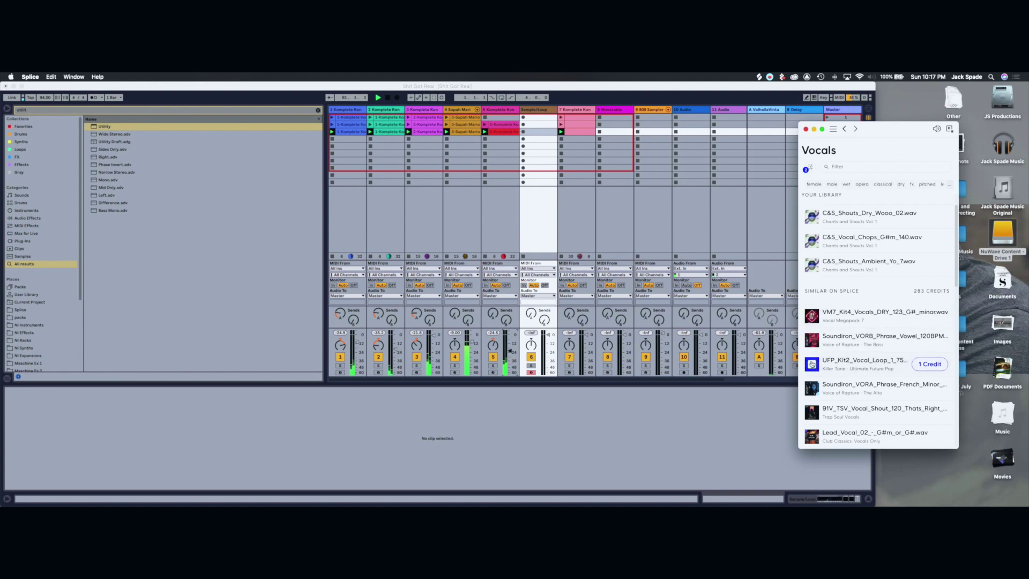
scroll(812, 378, down, 4)
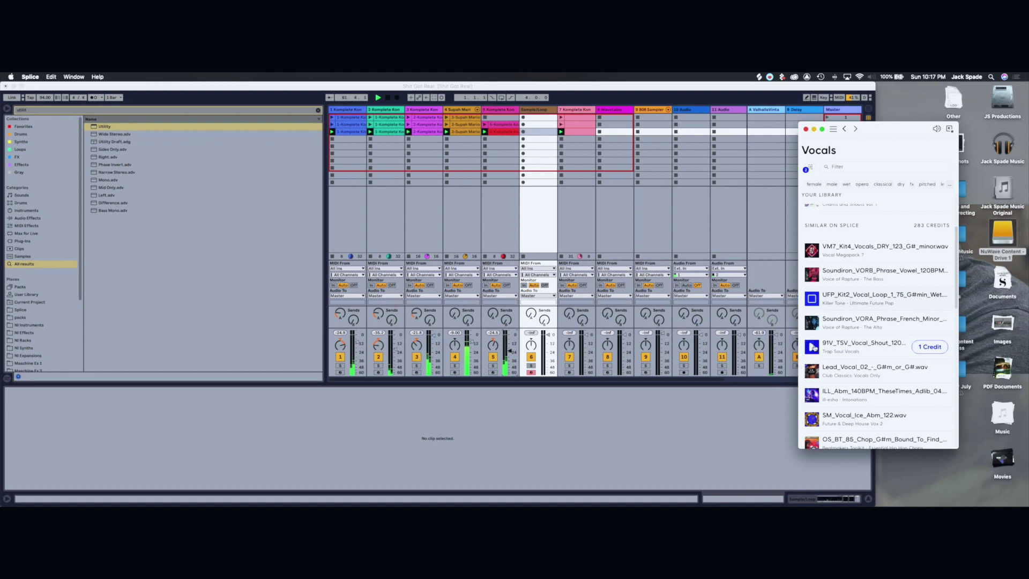
click(813, 348)
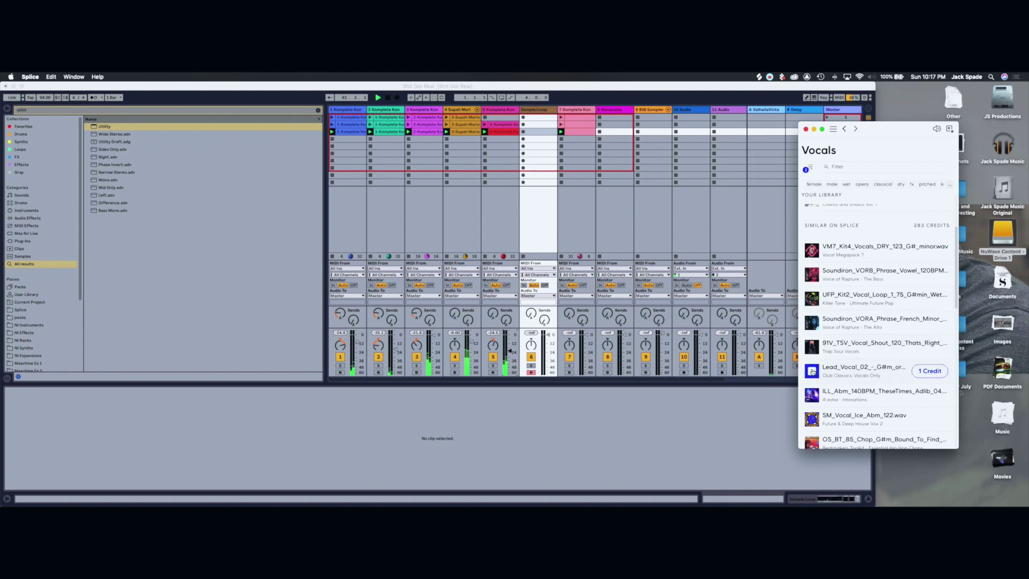
click(811, 371)
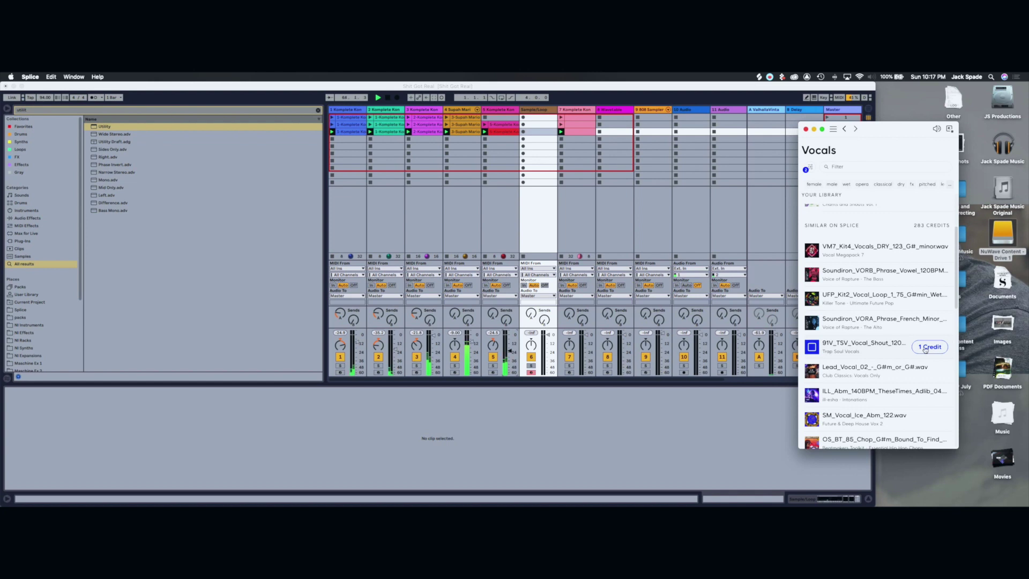
Get the 91V_TSV_Vocal_Shout_120_Thats_Right sample for 1 credit and load it onto the Sample/Loop track
click(925, 349)
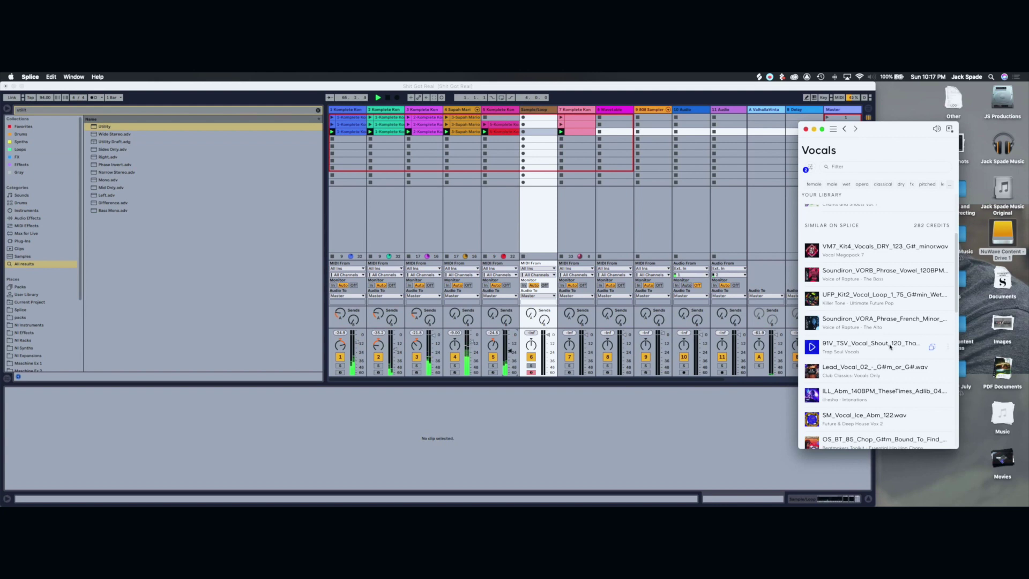
drag(890, 347, 181, 440)
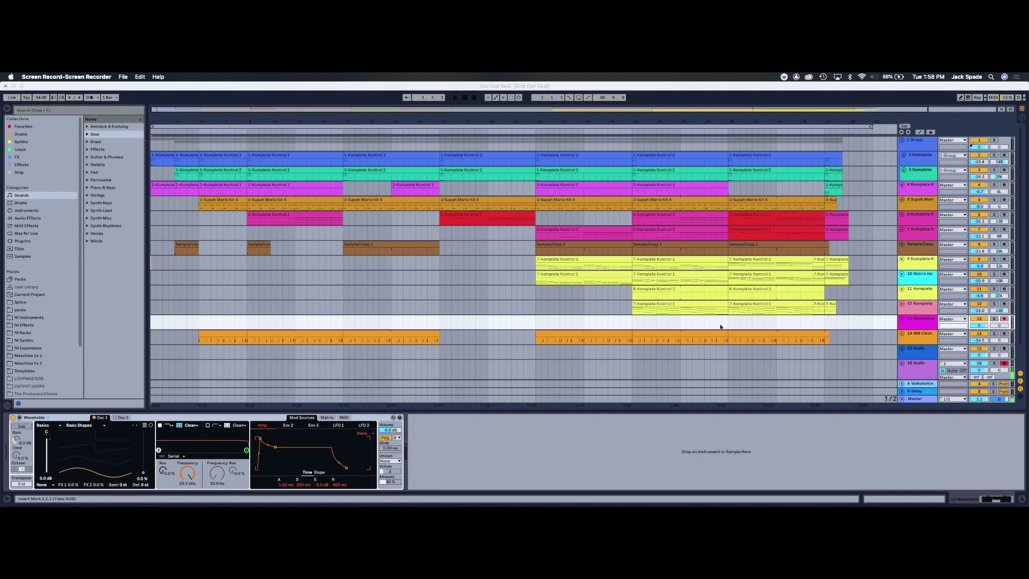
Look over the full arrangement and play it from the beginning
scroll(783, 278, down, 3)
scroll(732, 282, up, 3)
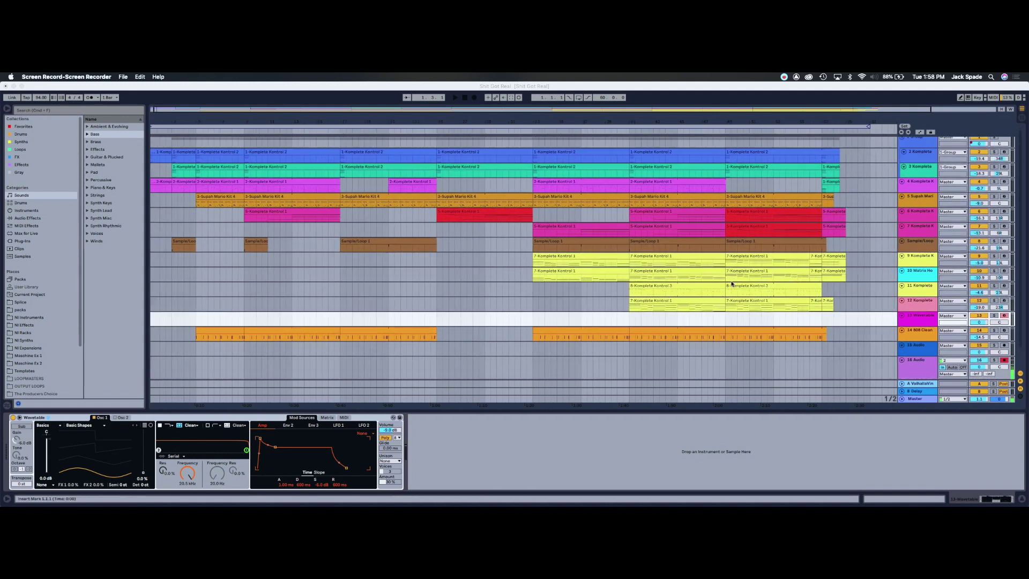
scroll(219, 214, down, 1)
scroll(205, 219, up, 1)
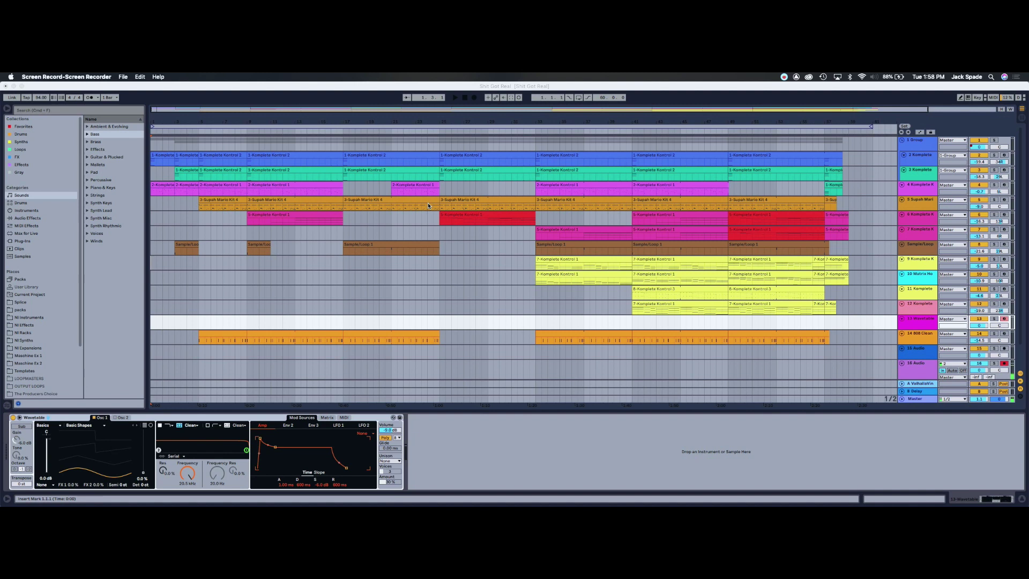
click(464, 96)
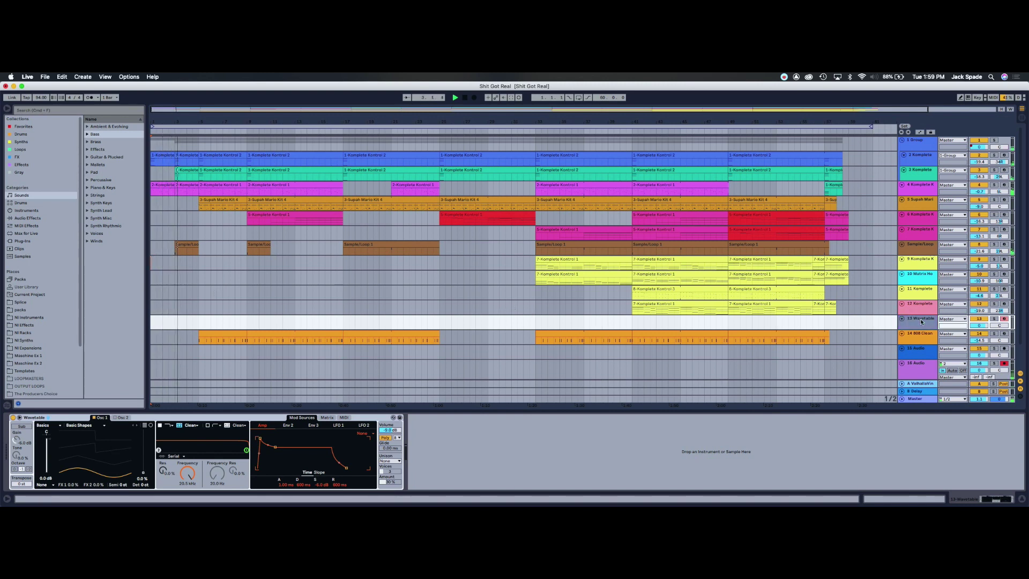
Delete the empty Wavetable track from the arrangement
key(Delete)
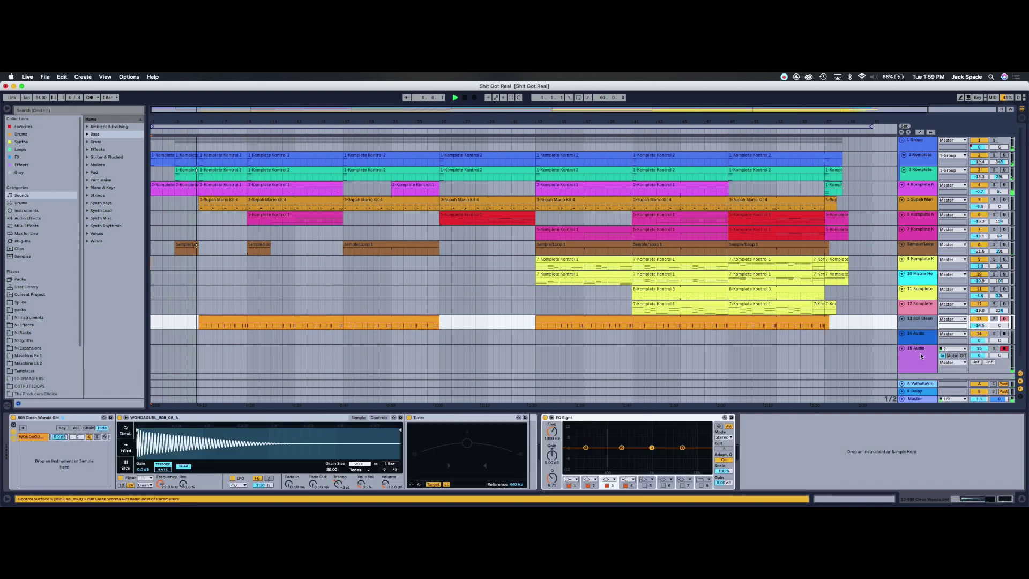
click(916, 342)
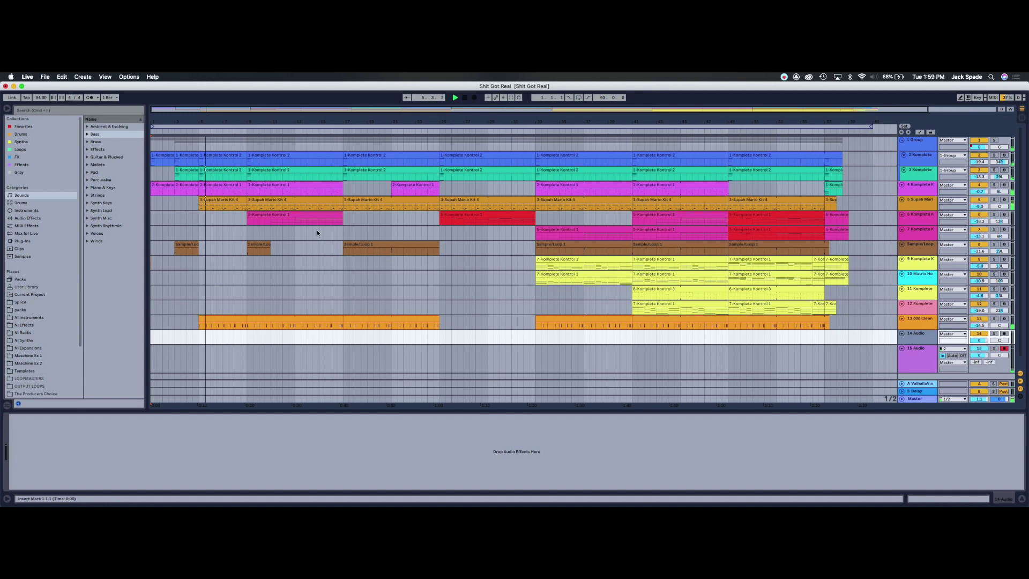
scroll(316, 230, down, 1)
scroll(181, 192, up, 1)
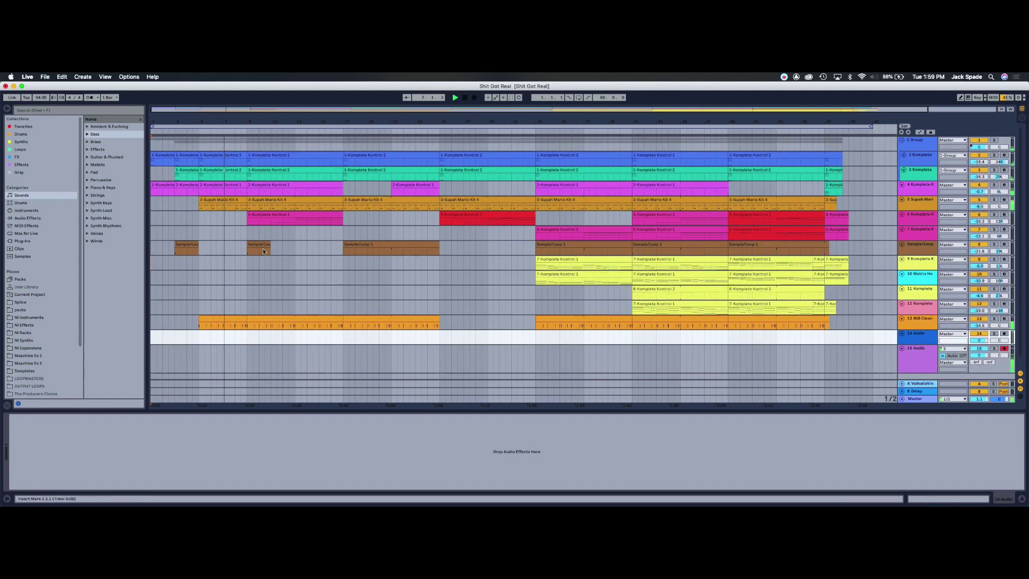
scroll(232, 281, down, 1)
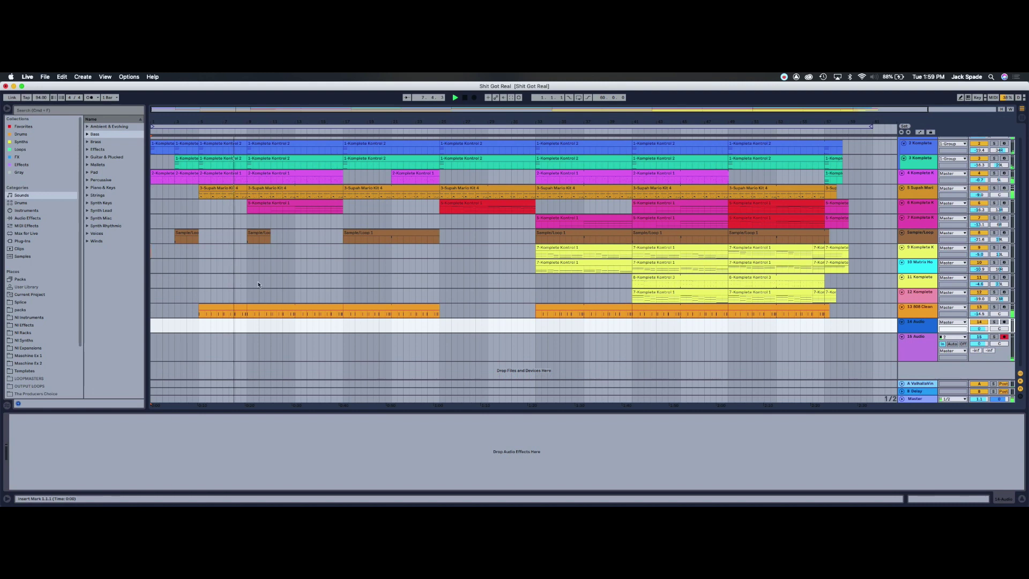
scroll(258, 285, up, 1)
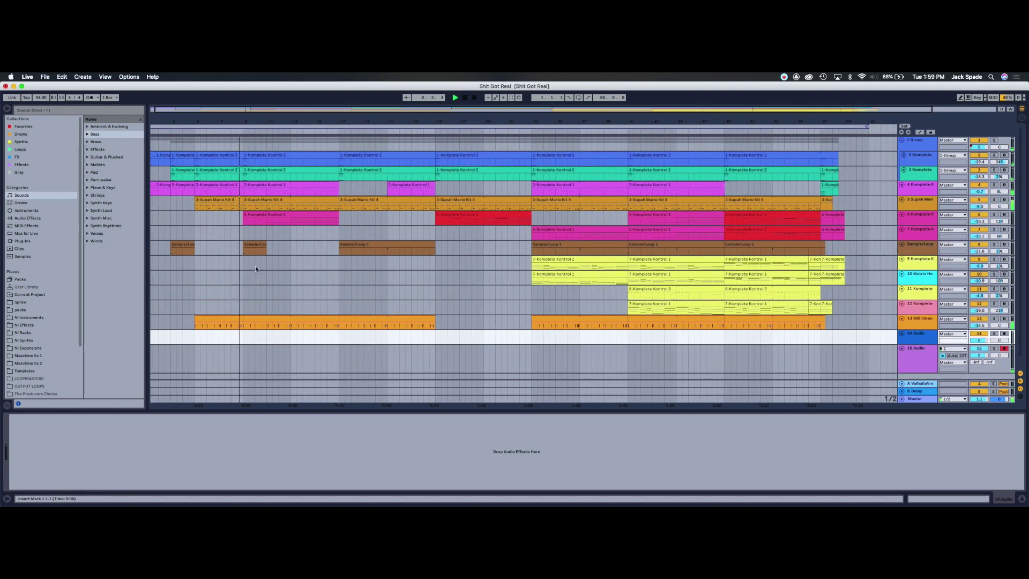
Check the Cellos instrument on track 6 in Komplete Kontrol, close it, and raise that track's volume to -14.0 dB
click(307, 216)
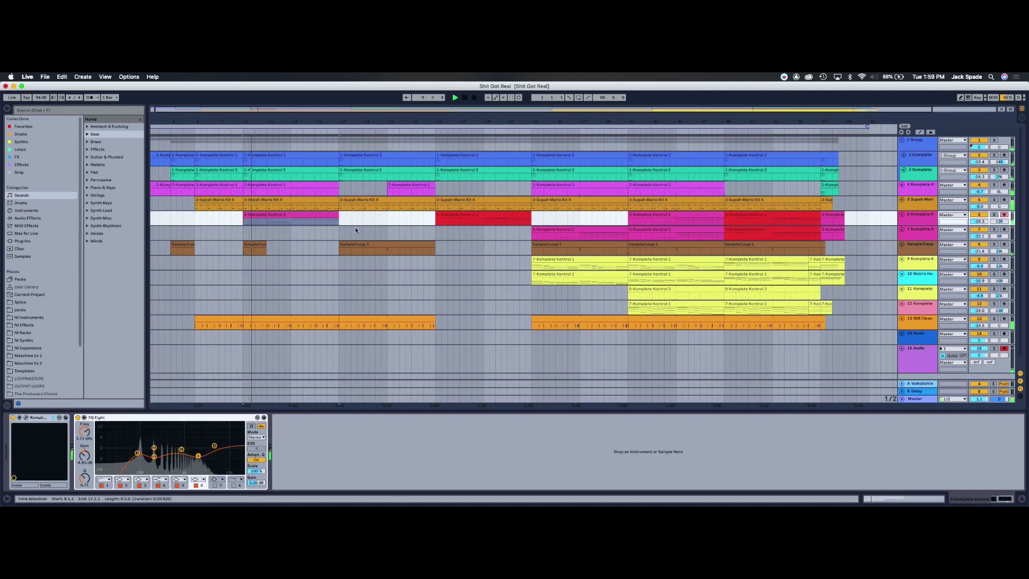
click(26, 418)
drag(586, 197, 787, 147)
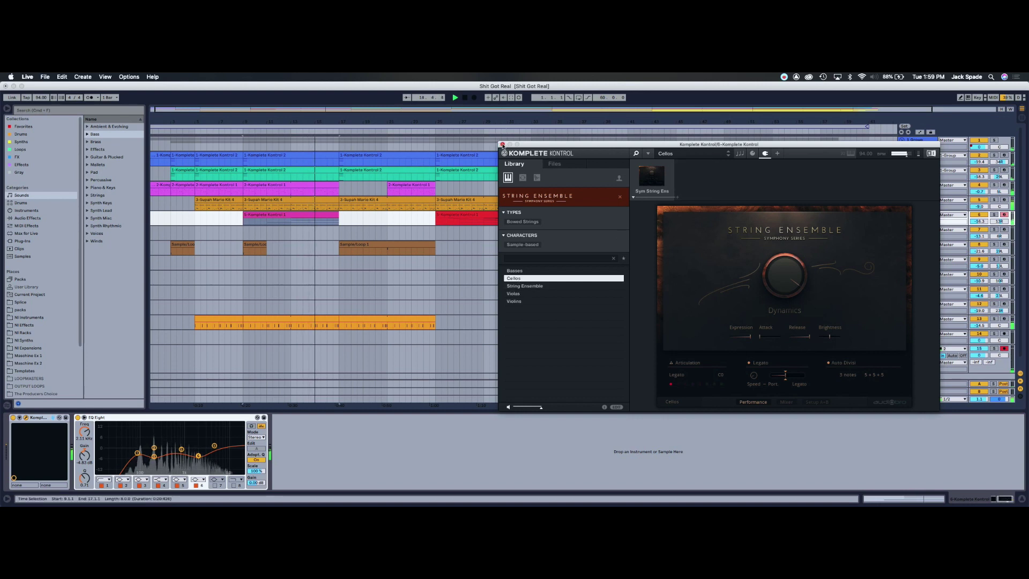
click(503, 145)
drag(974, 224, 974, 216)
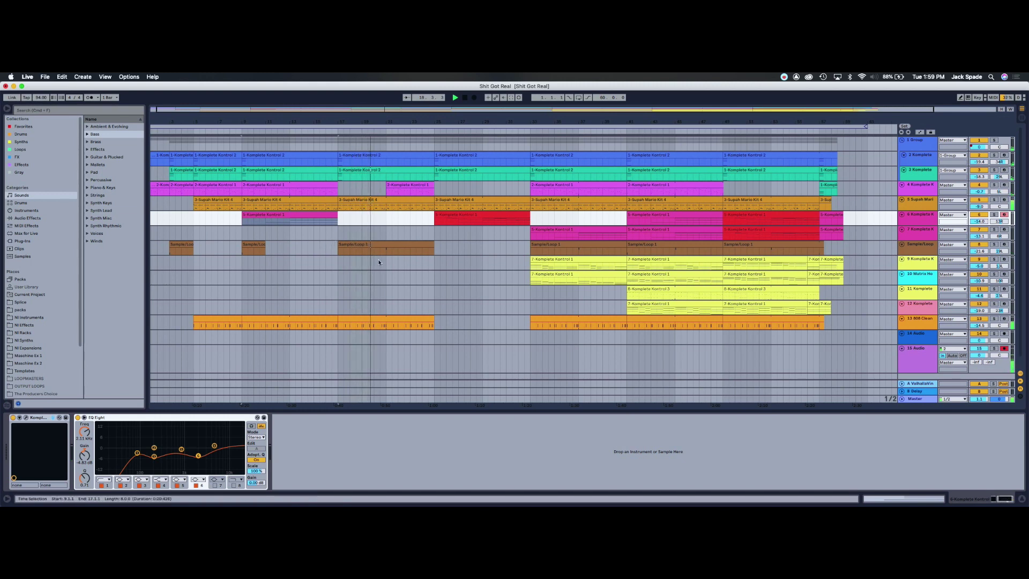
Follow the playback to the red clip on track 6 and examine its Cellos preset in the String Ensemble instrument
scroll(407, 264, down, 1)
scroll(407, 264, up, 1)
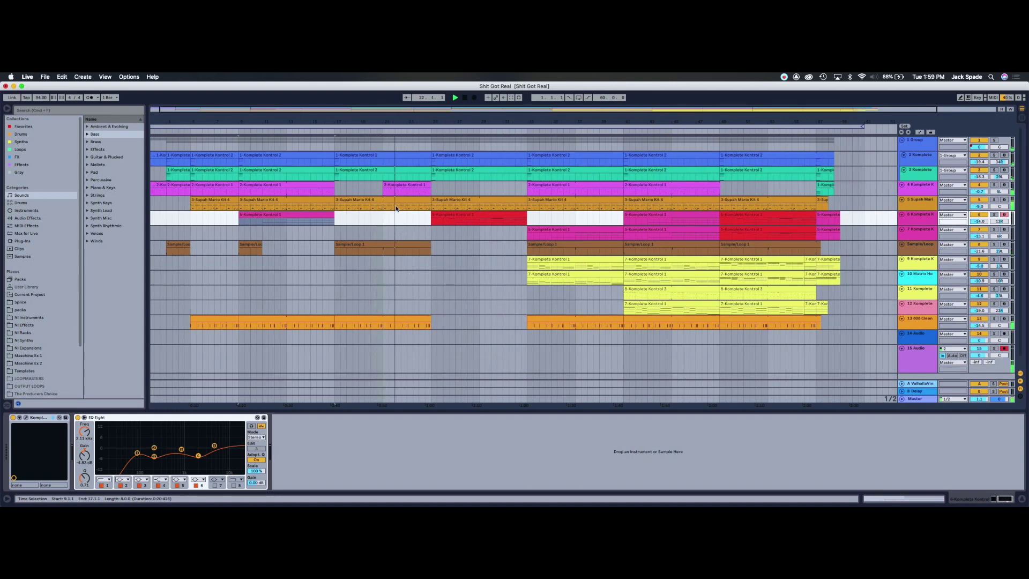
scroll(399, 214, right, 3)
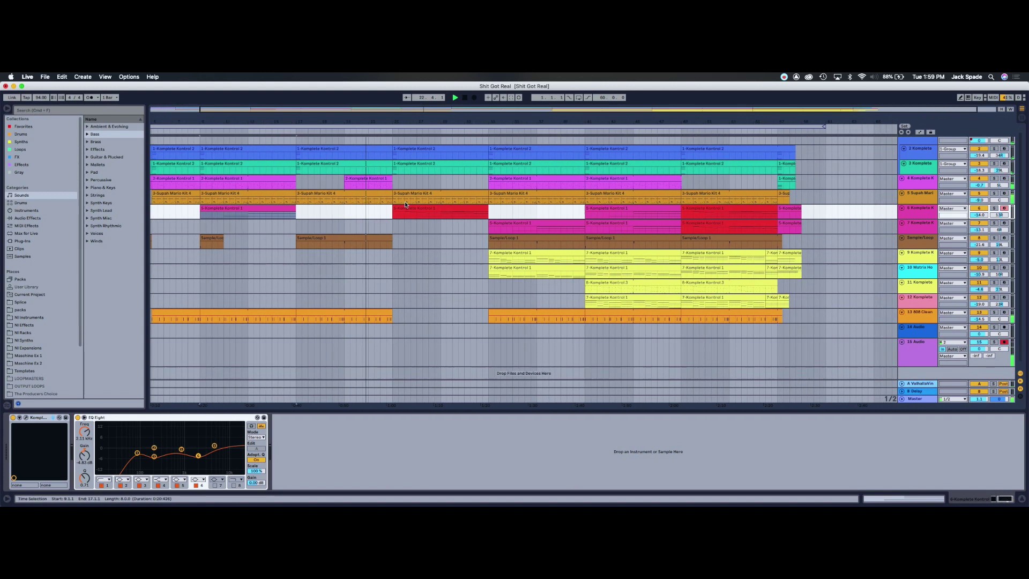
scroll(387, 226, down, 1)
scroll(387, 228, right, 1)
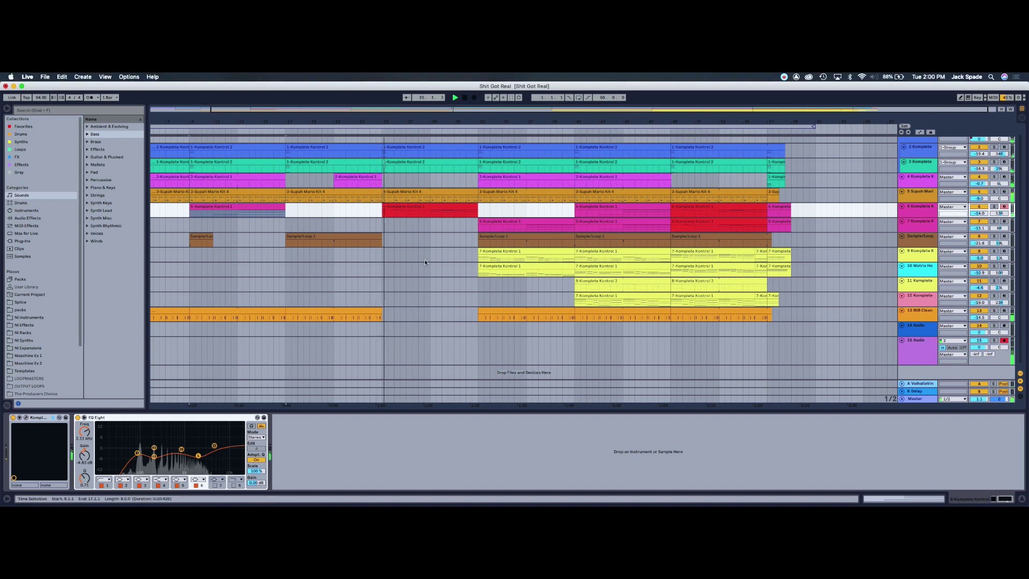
scroll(388, 288, right, 1)
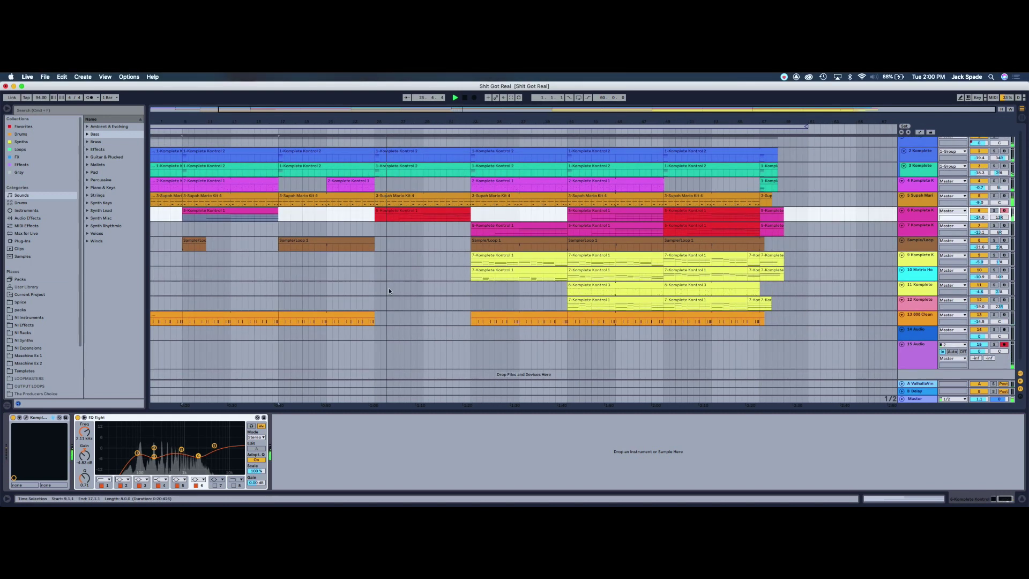
click(448, 212)
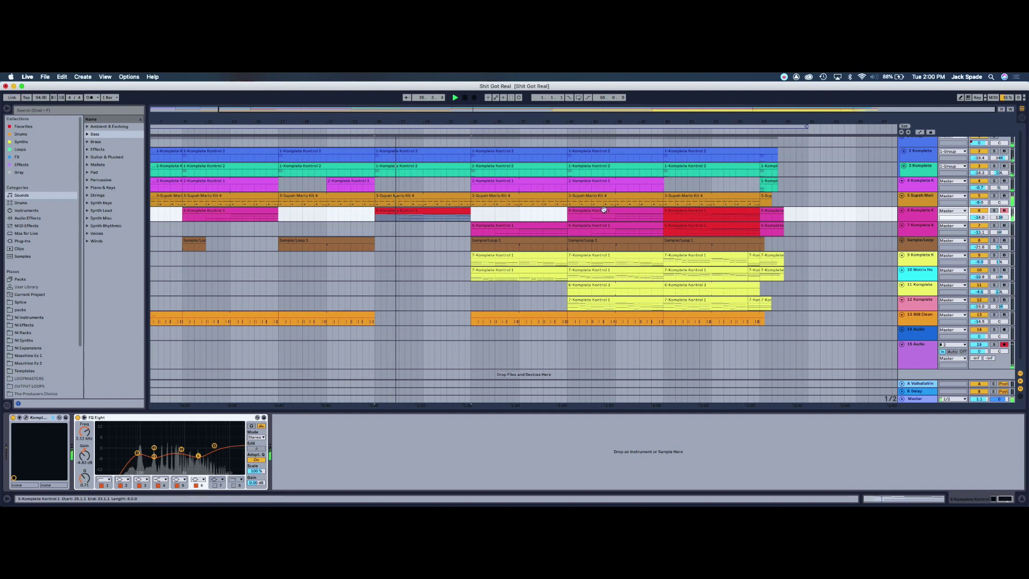
click(912, 215)
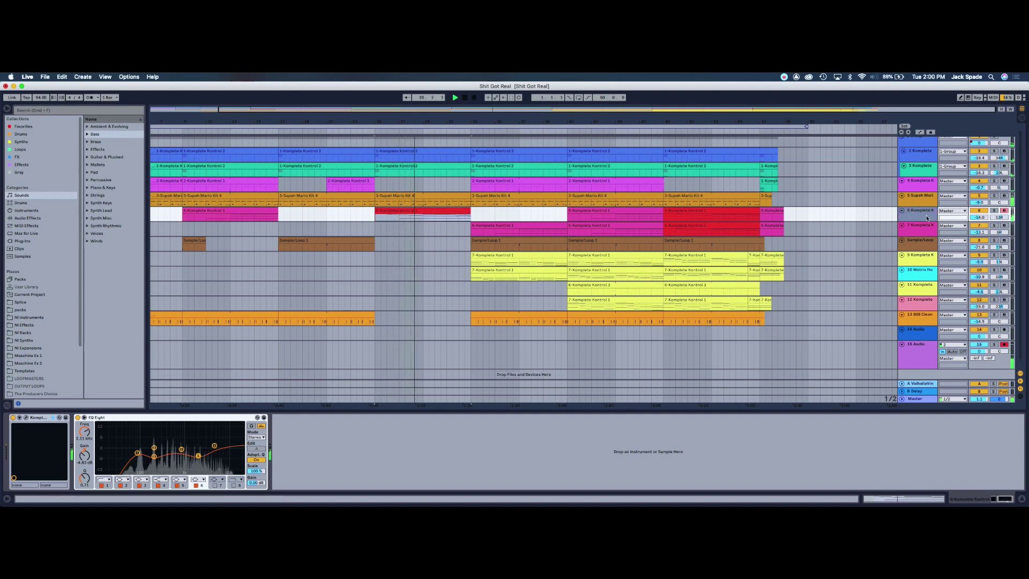
click(26, 419)
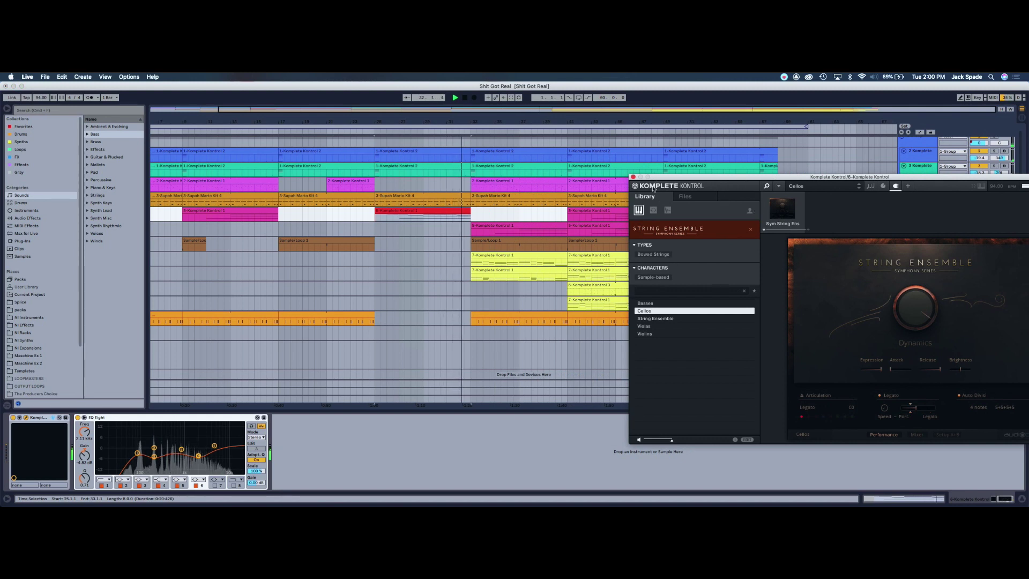
click(633, 177)
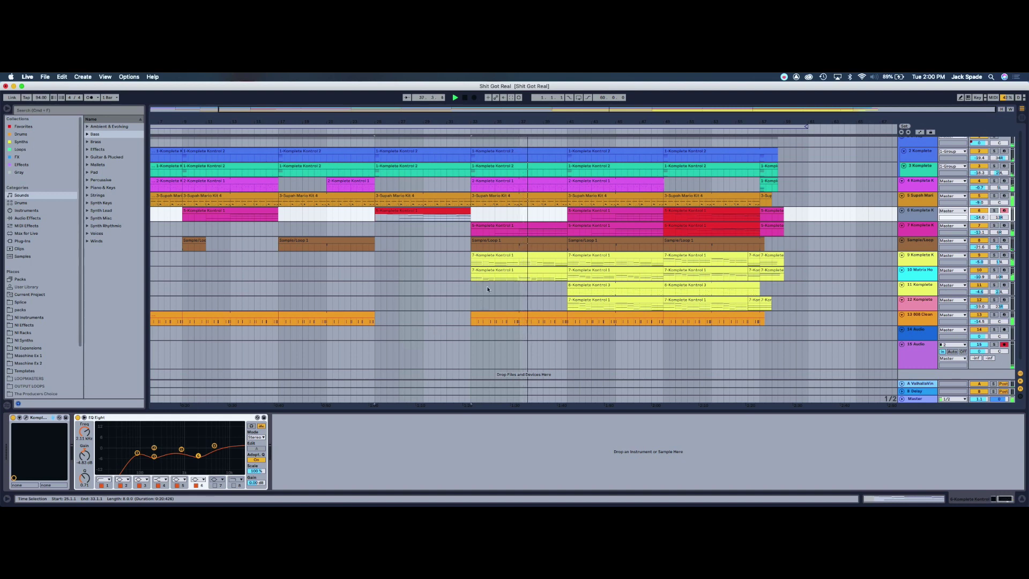
Examine track 11's clips and its Brass Ensemble Tubas Staccato instrument, plus the last red clip on track 6
scroll(502, 279, up, 1)
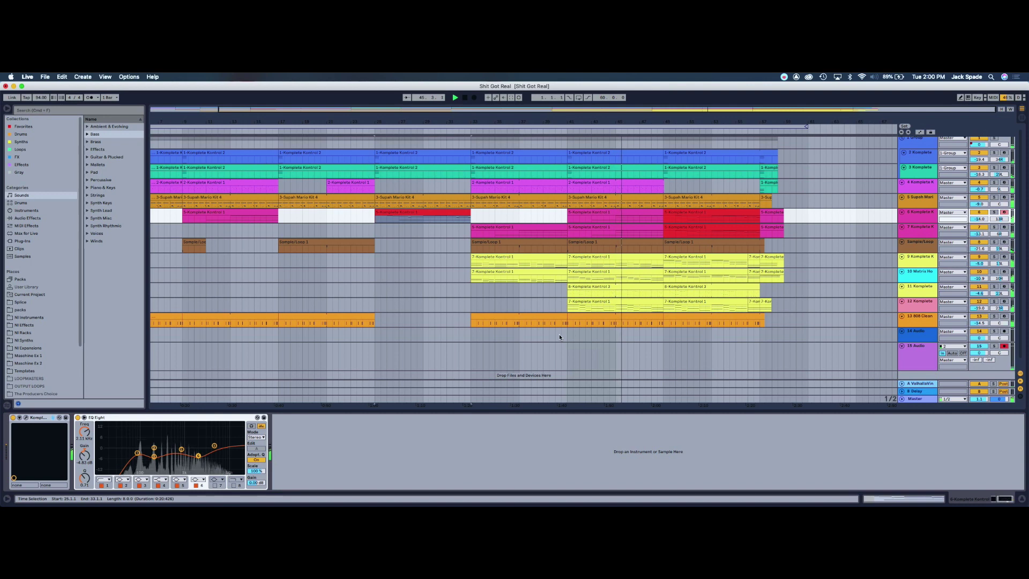
click(589, 292)
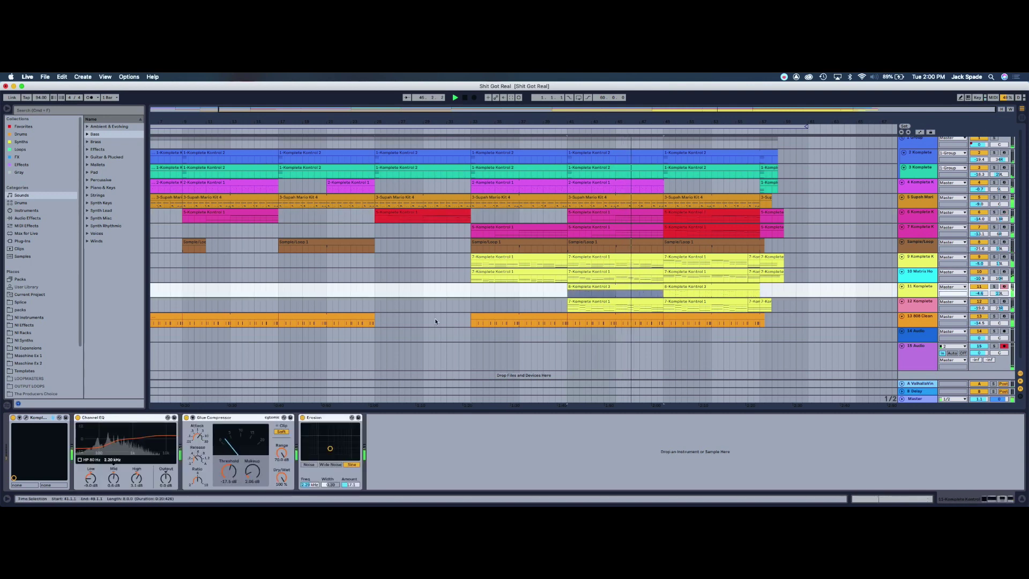
click(26, 418)
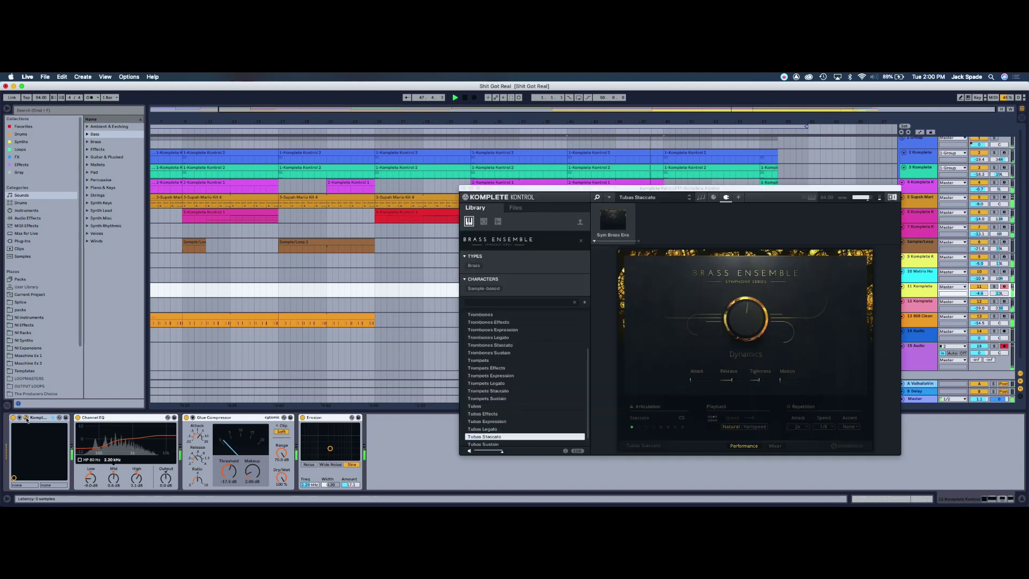
drag(763, 193, 456, 120)
click(702, 287)
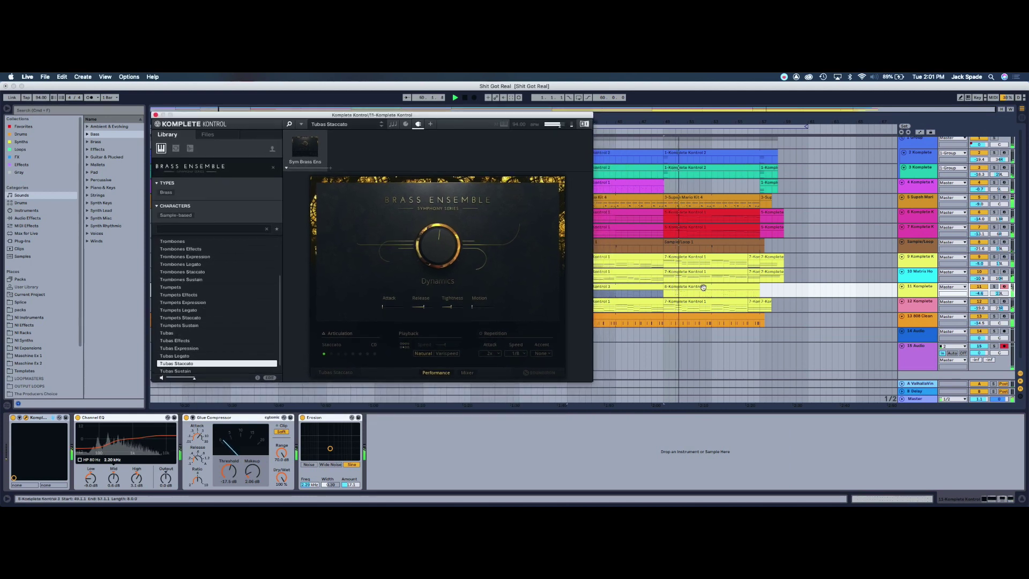
click(703, 287)
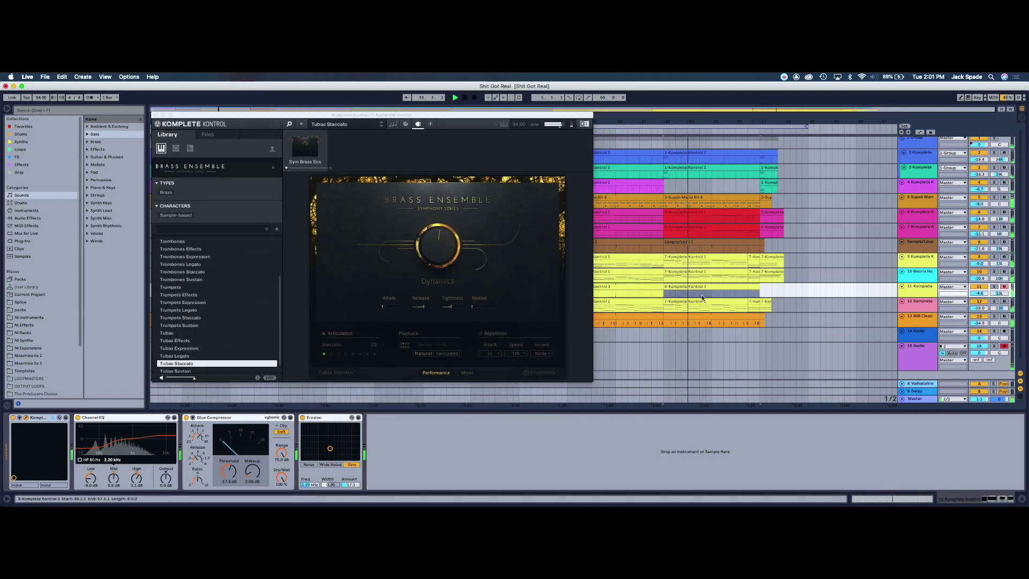
drag(155, 115, 250, 162)
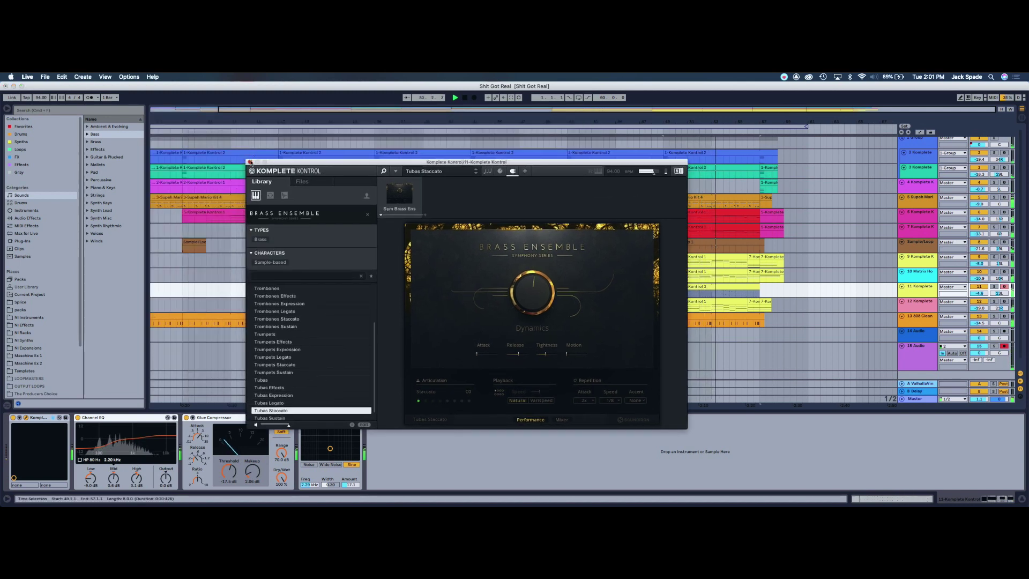
click(250, 162)
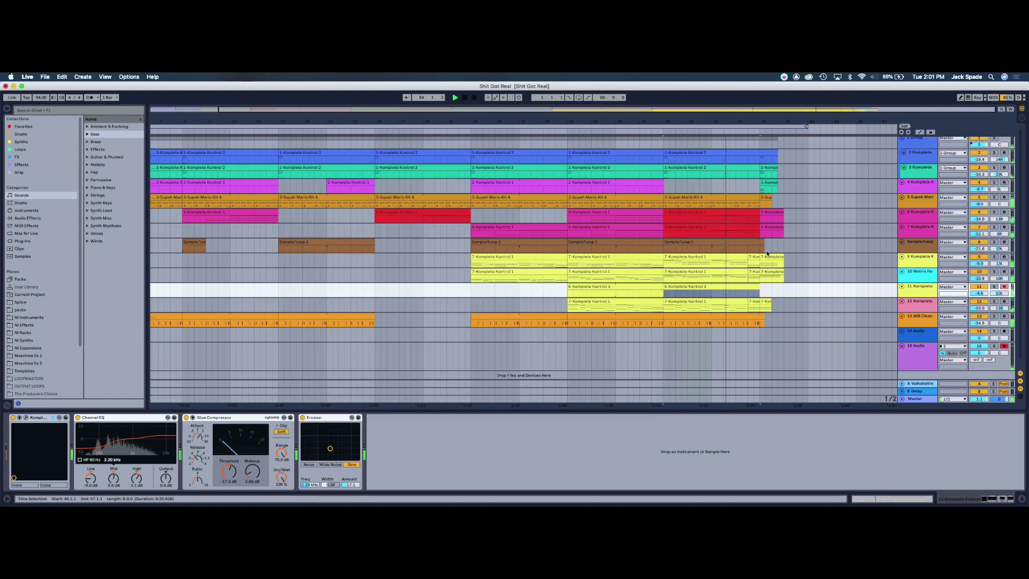
click(755, 215)
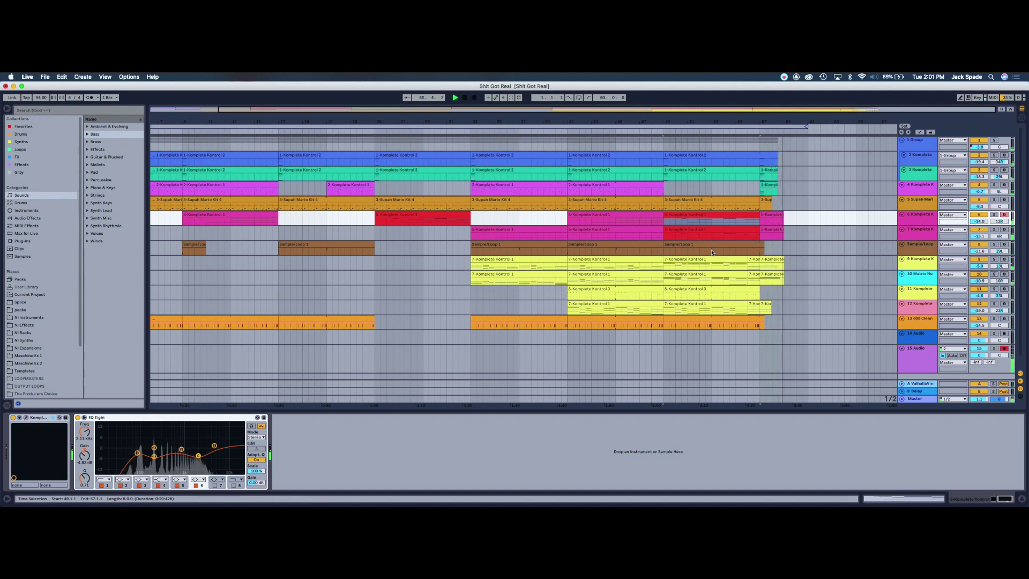
scroll(593, 280, left, 3)
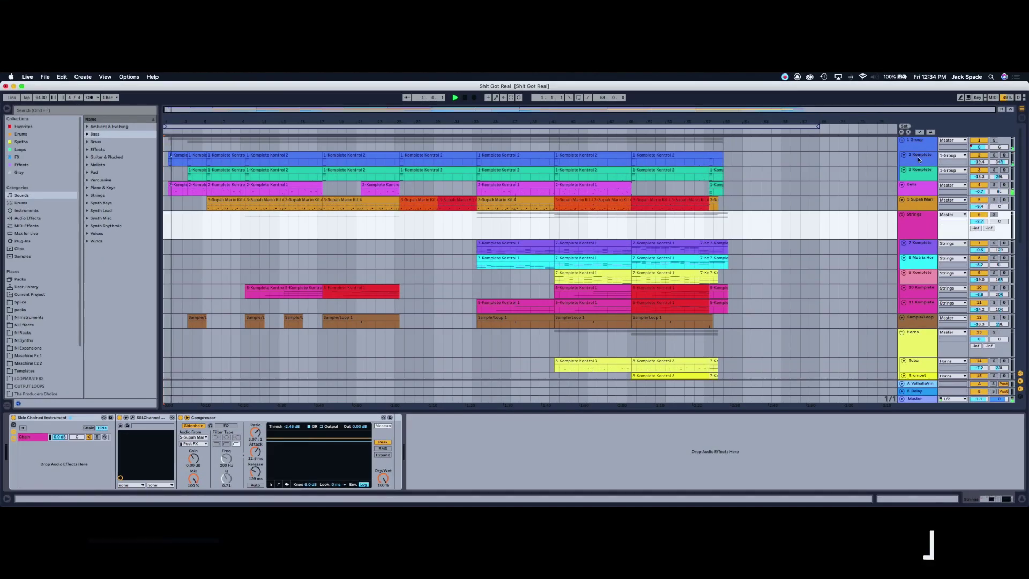
Review the device chains of the two grouped Komplete Kontrol tracks and the Sample/Loop track's vocal shout
click(918, 159)
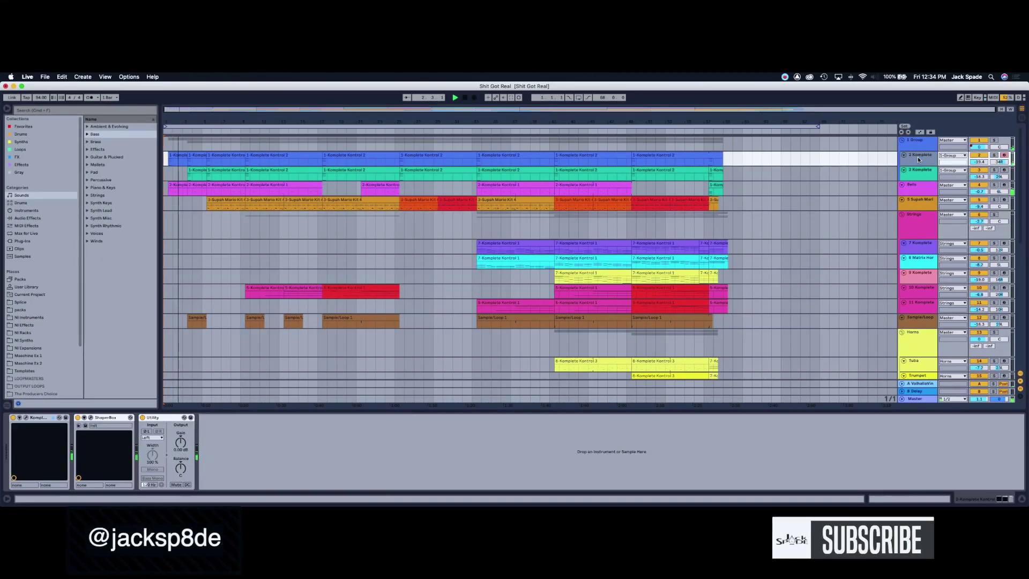
click(918, 172)
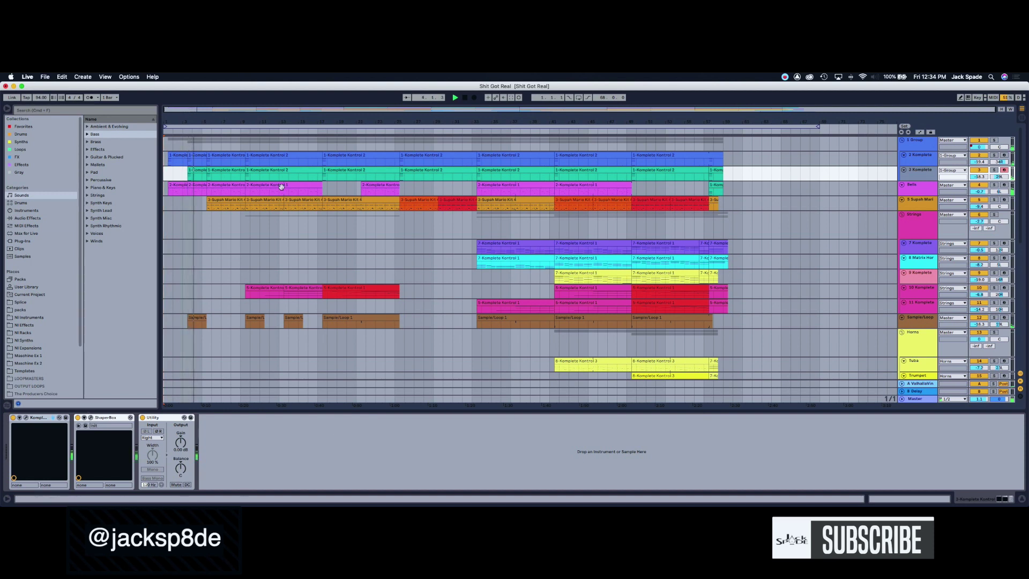
click(197, 318)
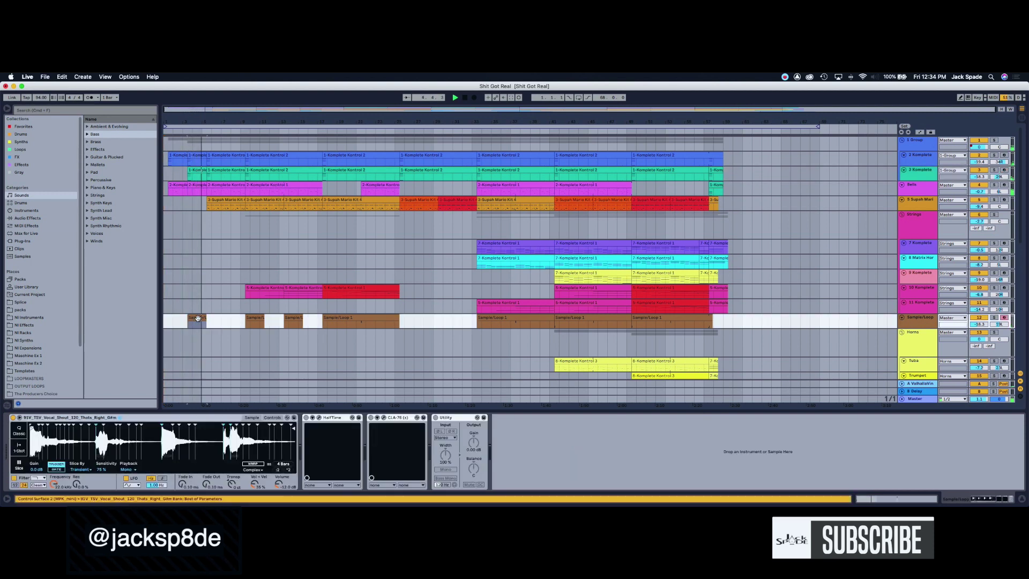
Look over the added audio clips in the lower tracks and inspect the effects on track 17 and the Explosion track
scroll(215, 300, down, 5)
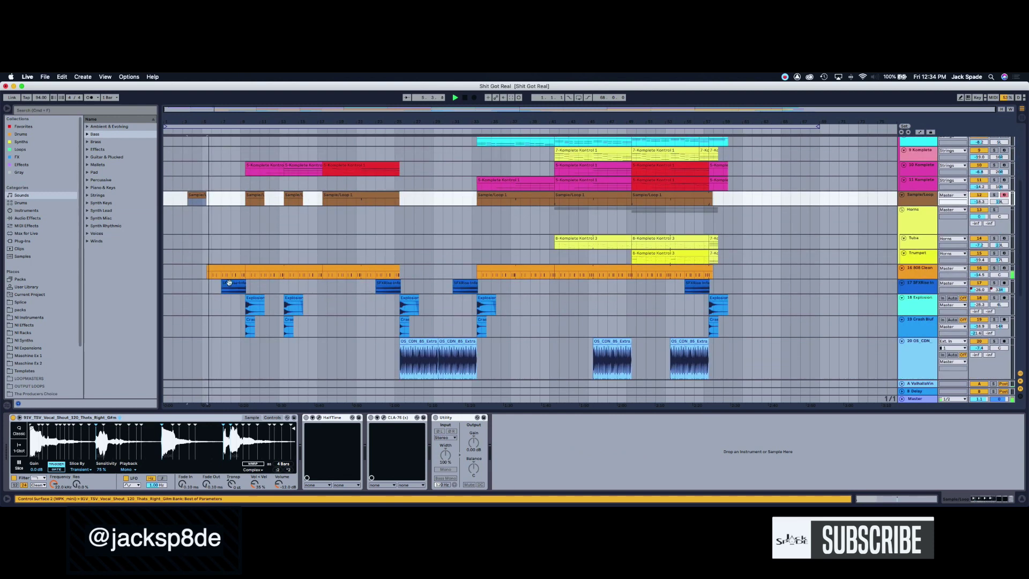
scroll(217, 293, down, 6)
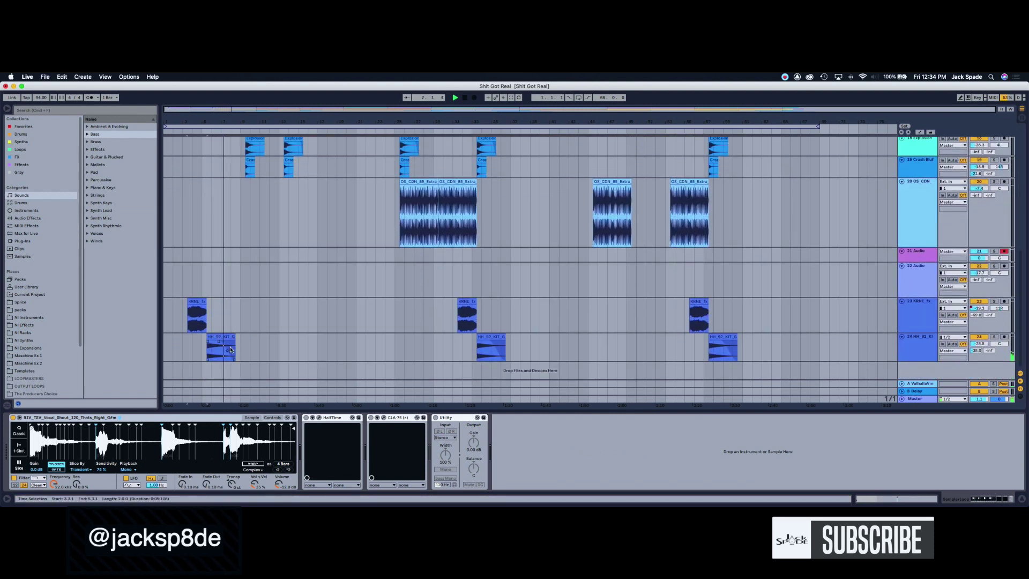
scroll(246, 286, up, 3)
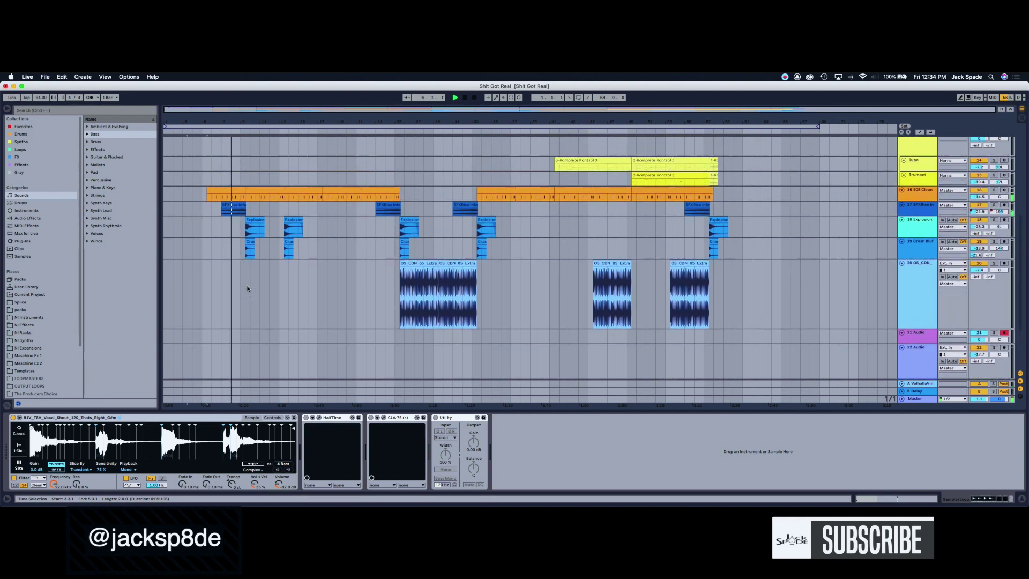
click(239, 209)
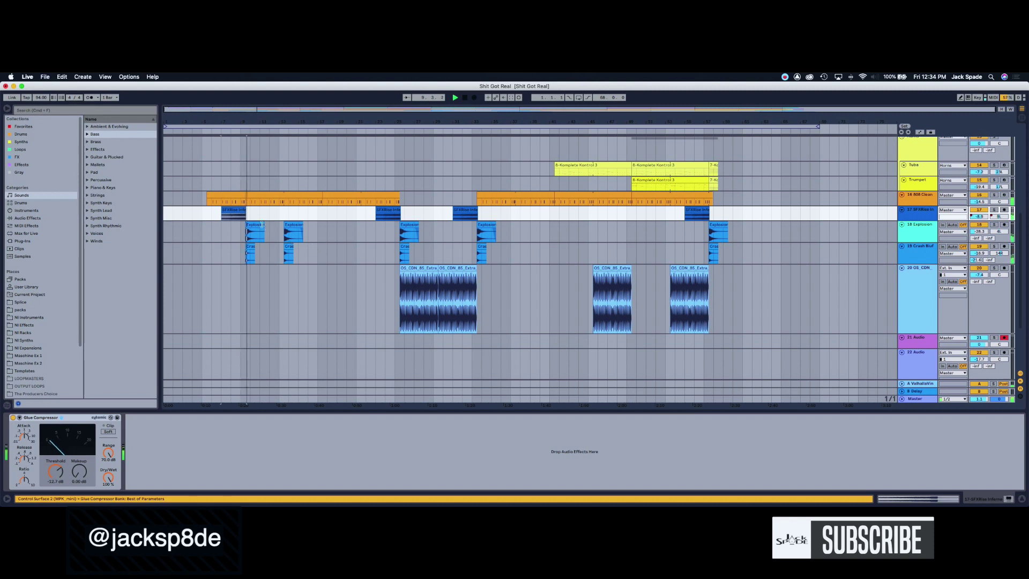
click(255, 225)
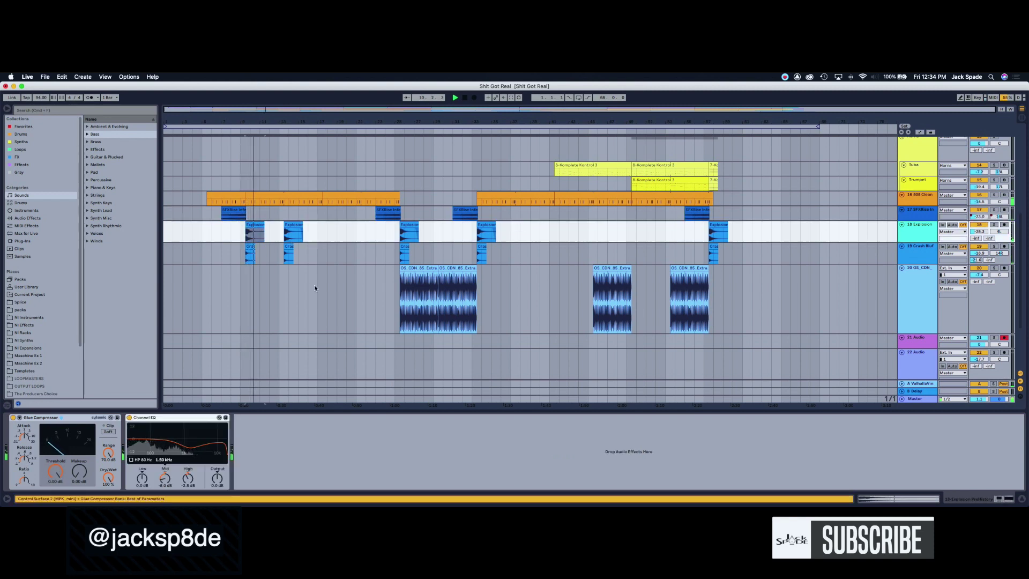
Inspect the first pink clip and the device chain of track 10 in the Strings group
scroll(314, 285, up, 4)
scroll(315, 288, up, 4)
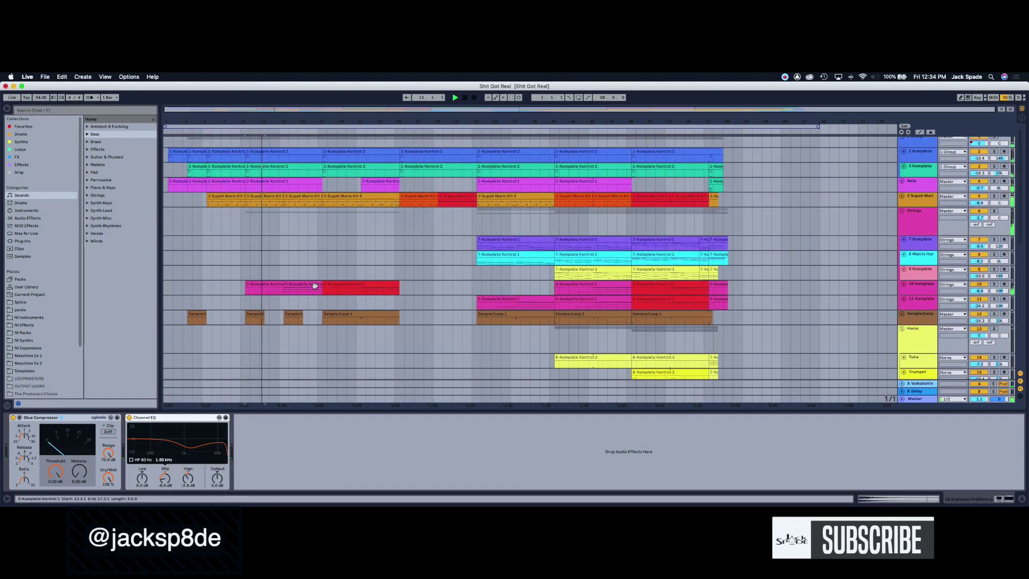
click(275, 290)
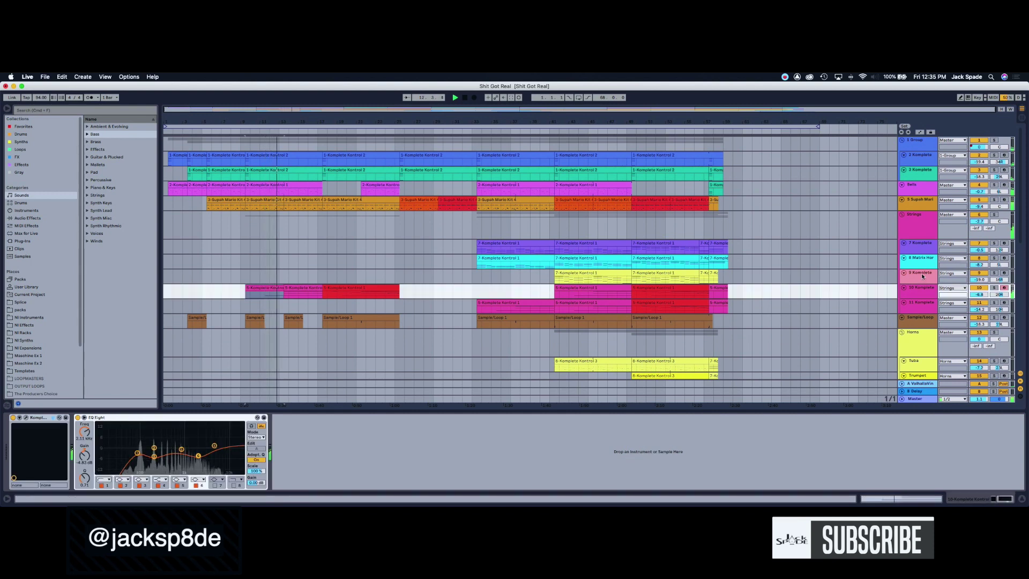
click(918, 290)
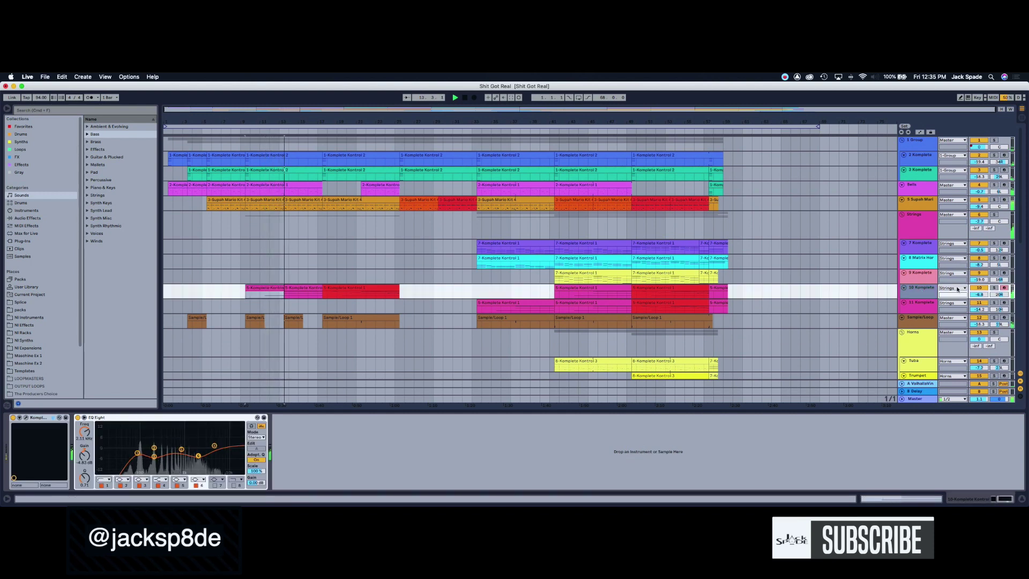
Make track 10 in the Strings group taller and examine its String Ensemble Cellos instrument
mouse_move(916, 298)
mouse_down()
mouse_move(915, 313)
mouse_move(913, 303)
mouse_up()
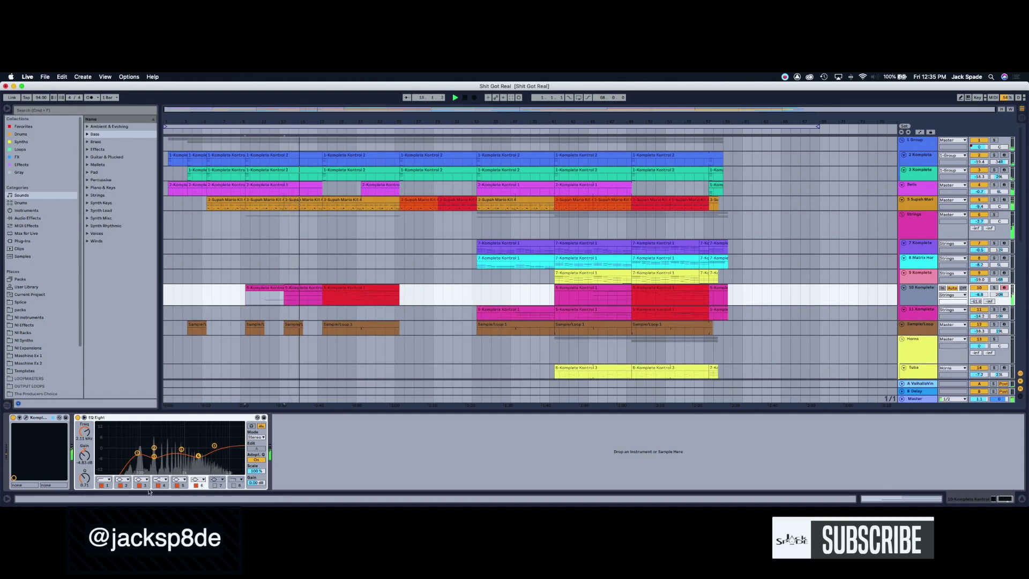
click(25, 417)
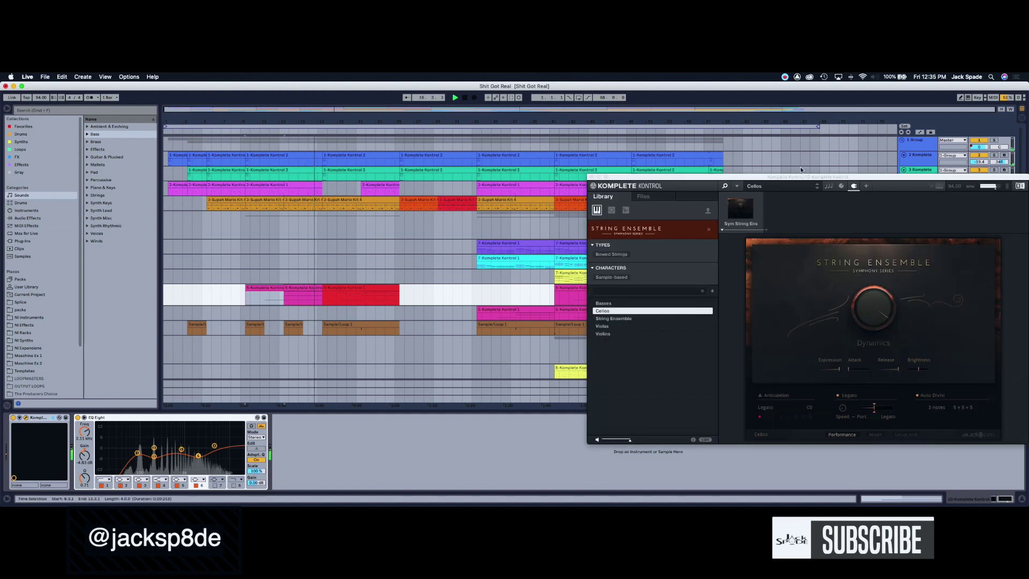
drag(798, 179, 728, 132)
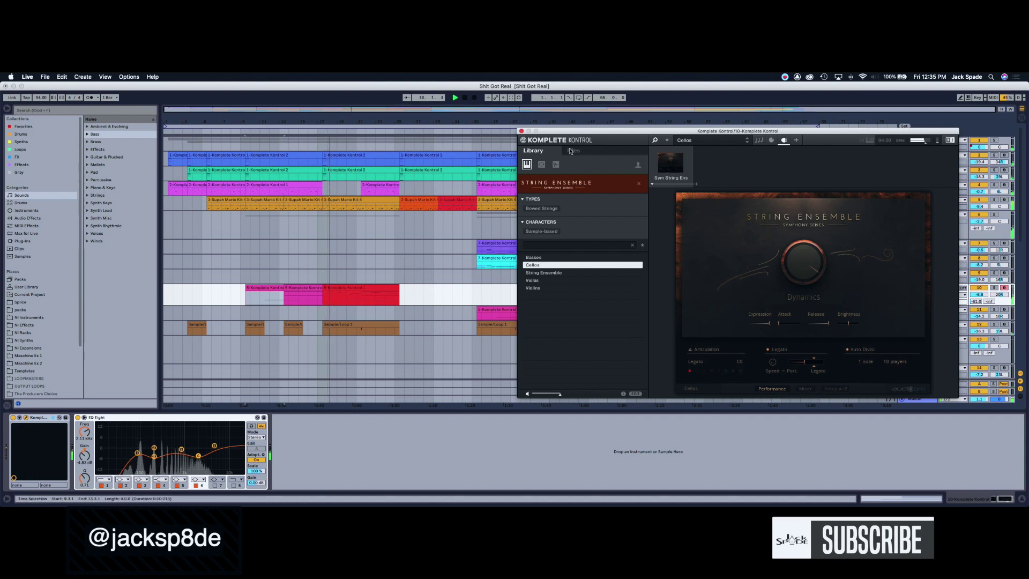
drag(573, 132, 346, 199)
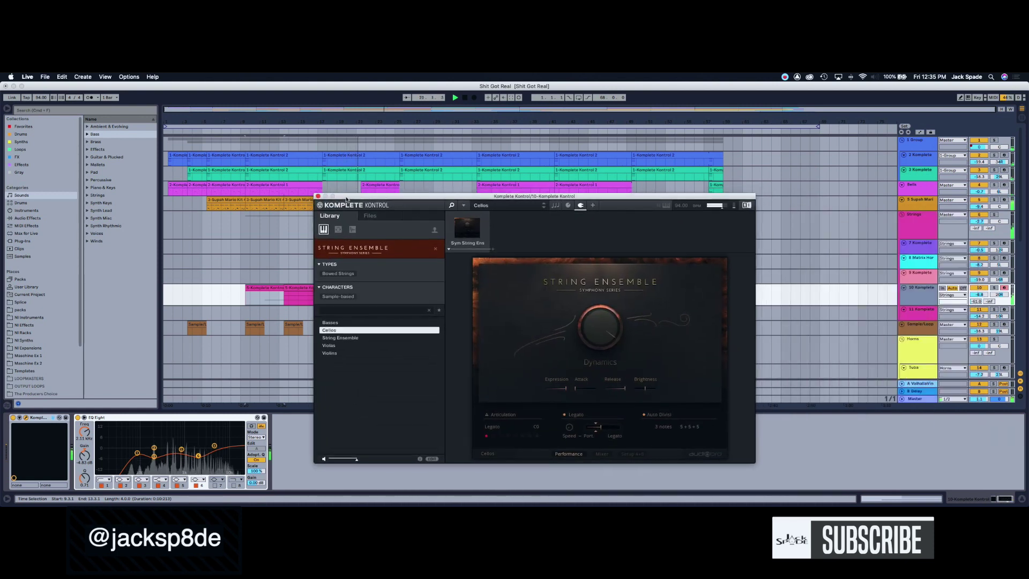
click(317, 196)
Adjust track 10's volume to -8.4 dB and fine-tune the Bells track's volume
drag(979, 294, 978, 295)
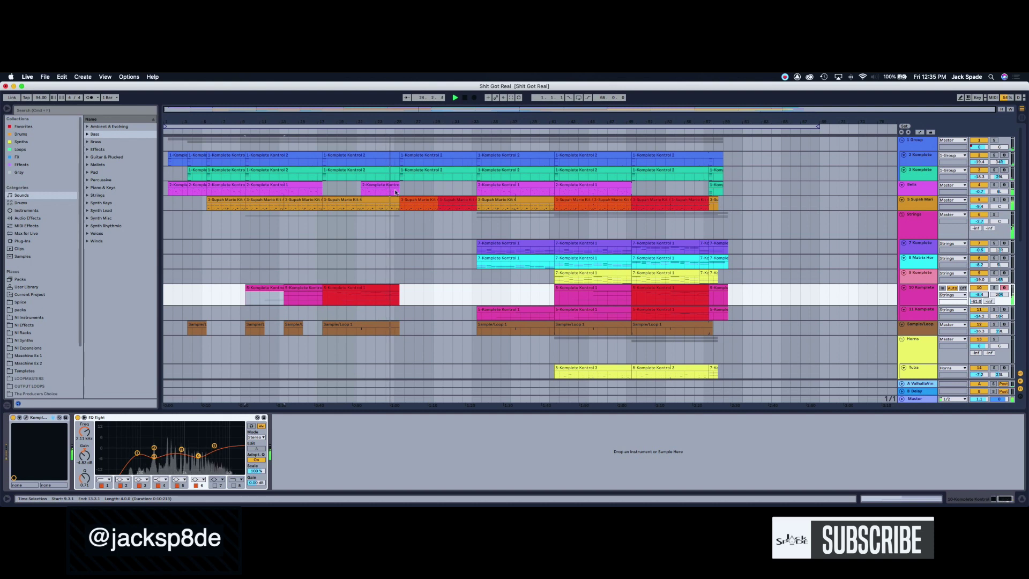
drag(971, 191, 972, 189)
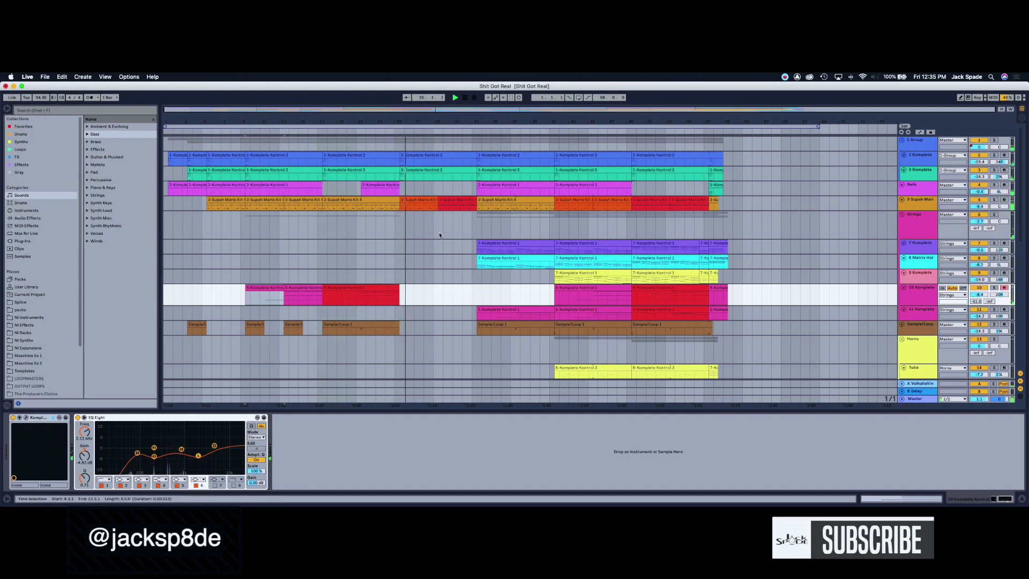
Inspect the OS_CDN percussion loop track's HalfTime, Glue Compressor, EQ Eight and Multiband Dynamics devices, and look over the surrounding tracks
scroll(431, 288, down, 8)
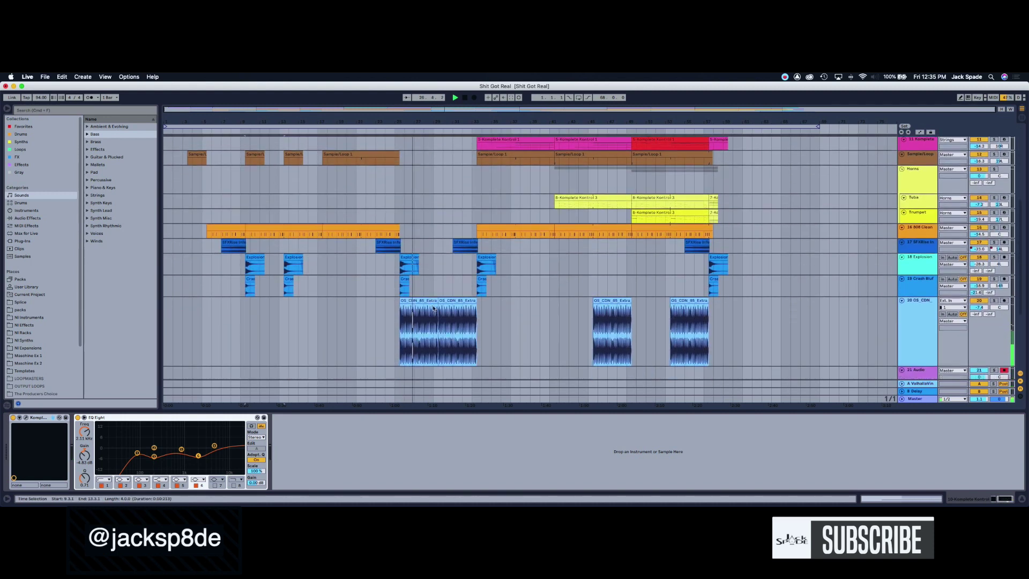
click(419, 268)
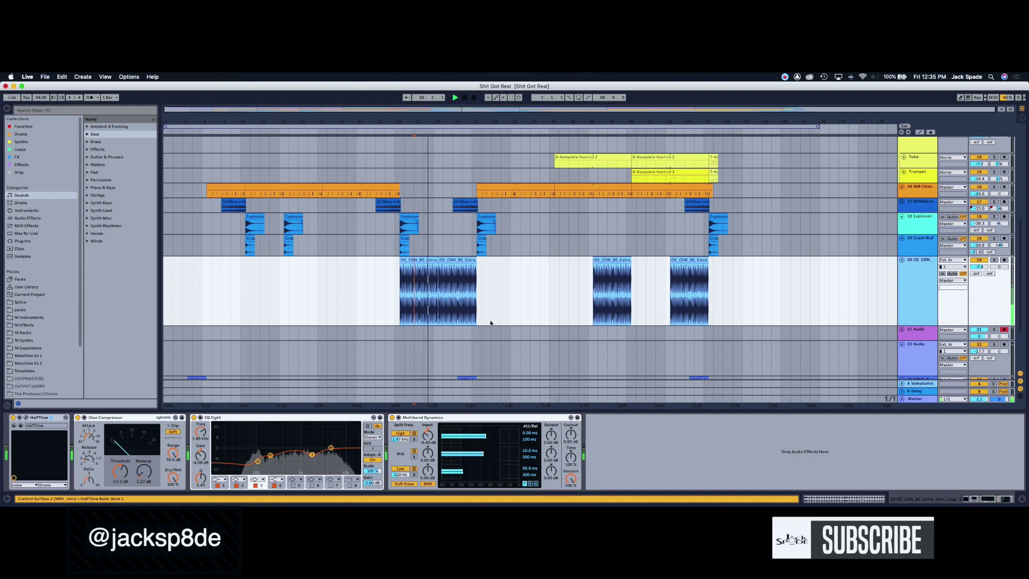
scroll(529, 259, up, 3)
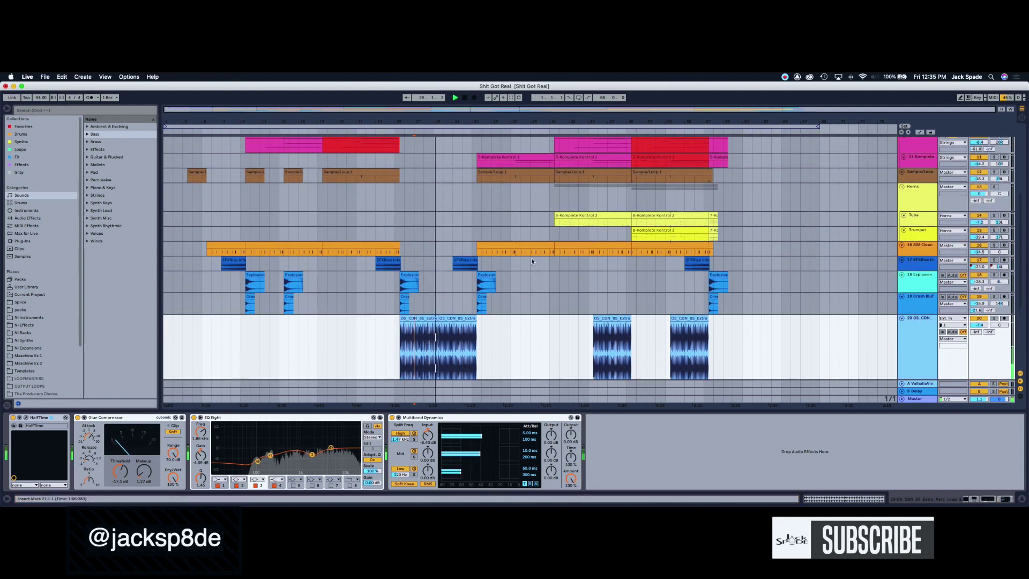
scroll(514, 273, up, 3)
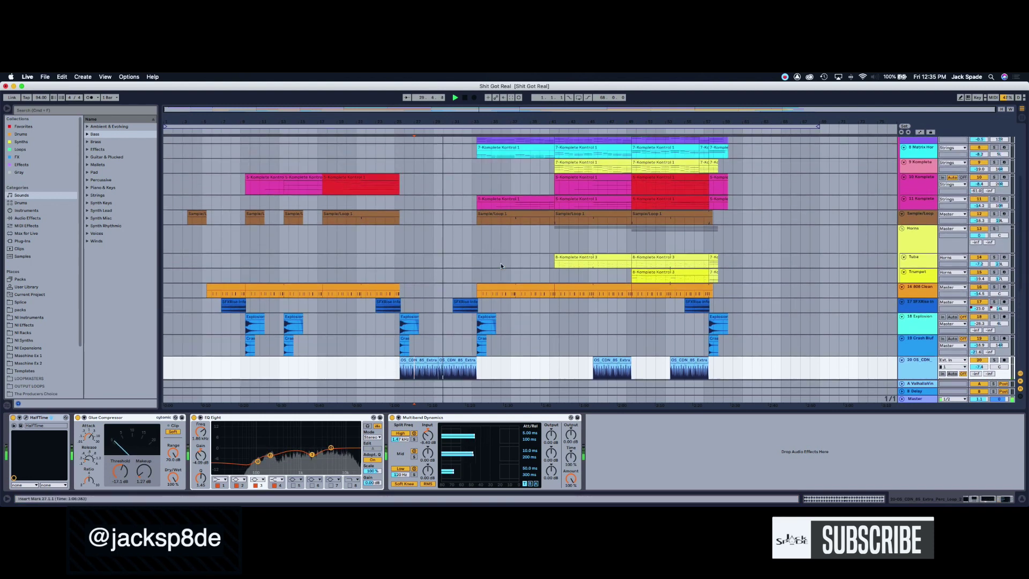
scroll(498, 272, up, 2)
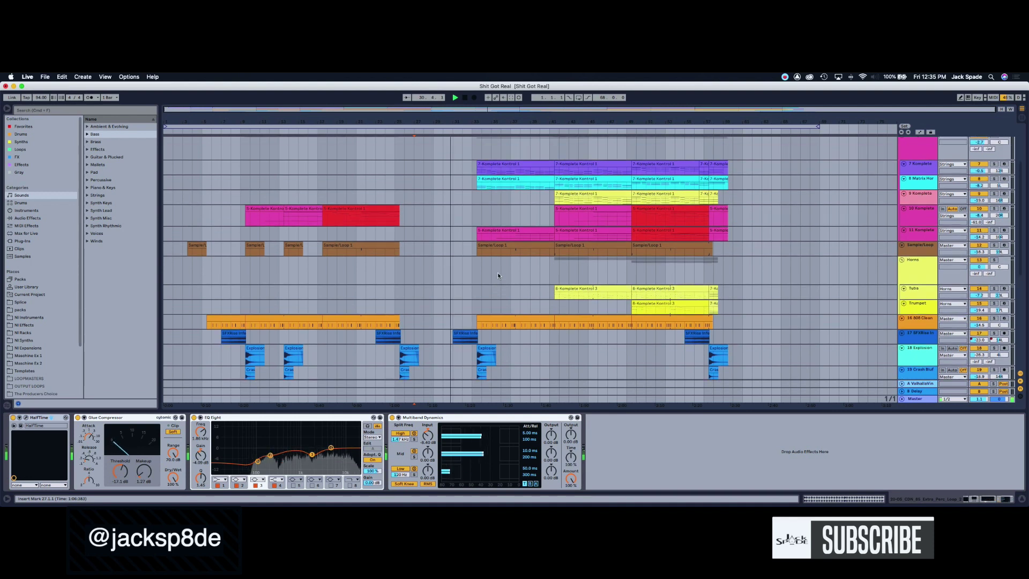
scroll(468, 347, down, 10)
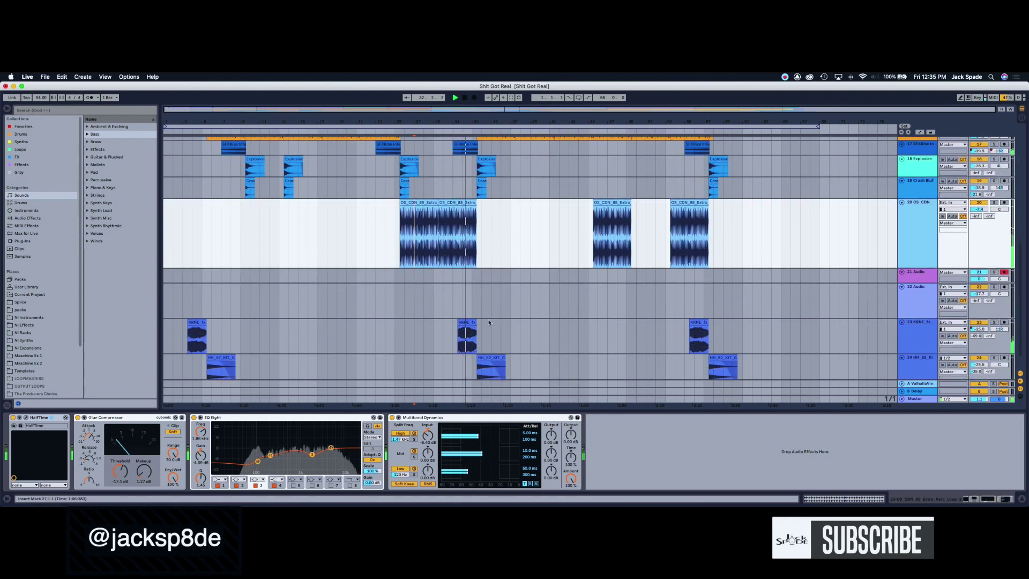
scroll(492, 317, down, 2)
scroll(492, 317, up, 7)
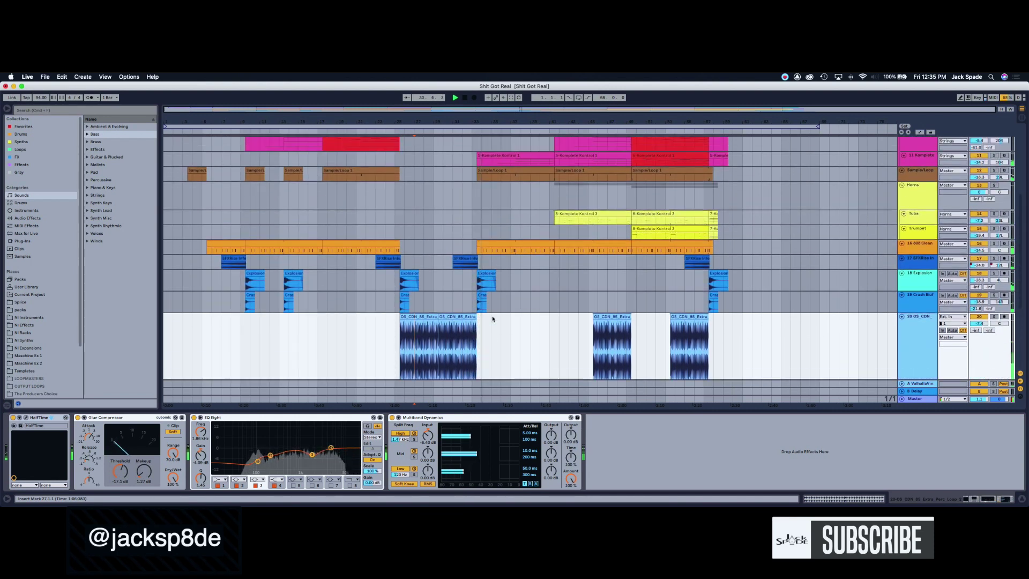
scroll(492, 318, up, 7)
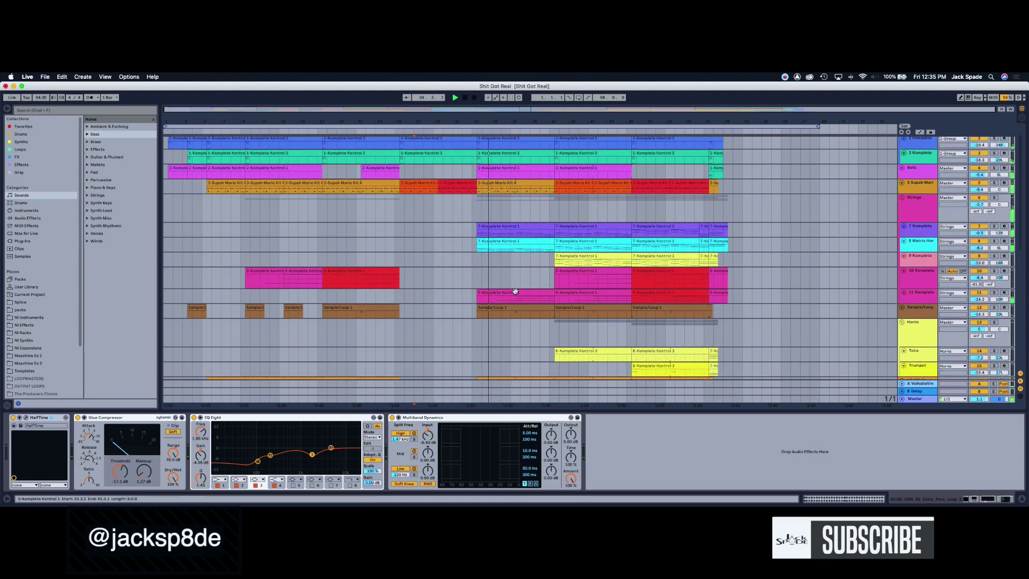
scroll(510, 256, up, 1)
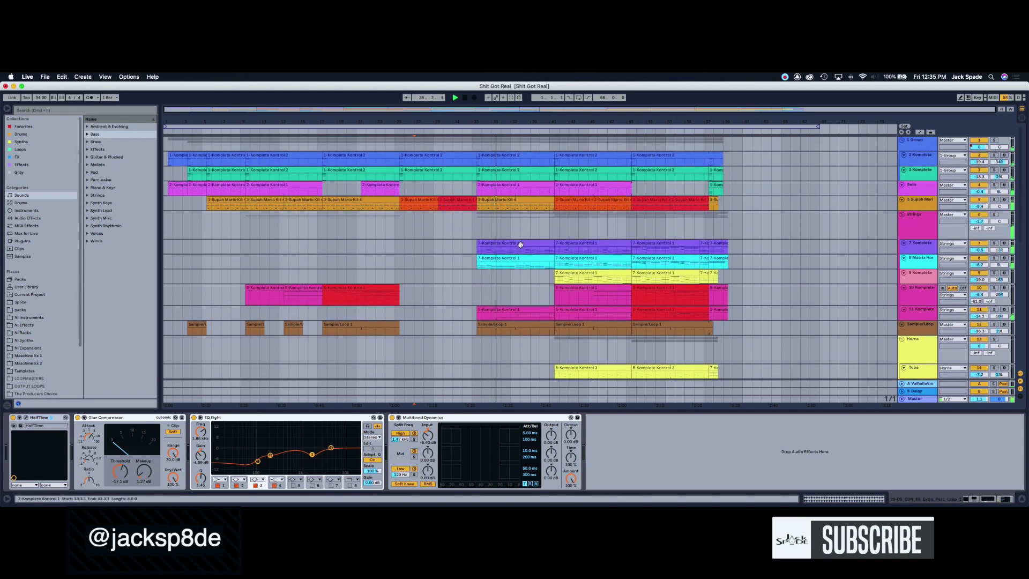
Examine track 7's Brass Ensemble Tubas instrument and the Matrix Horns synth on track 8
click(520, 245)
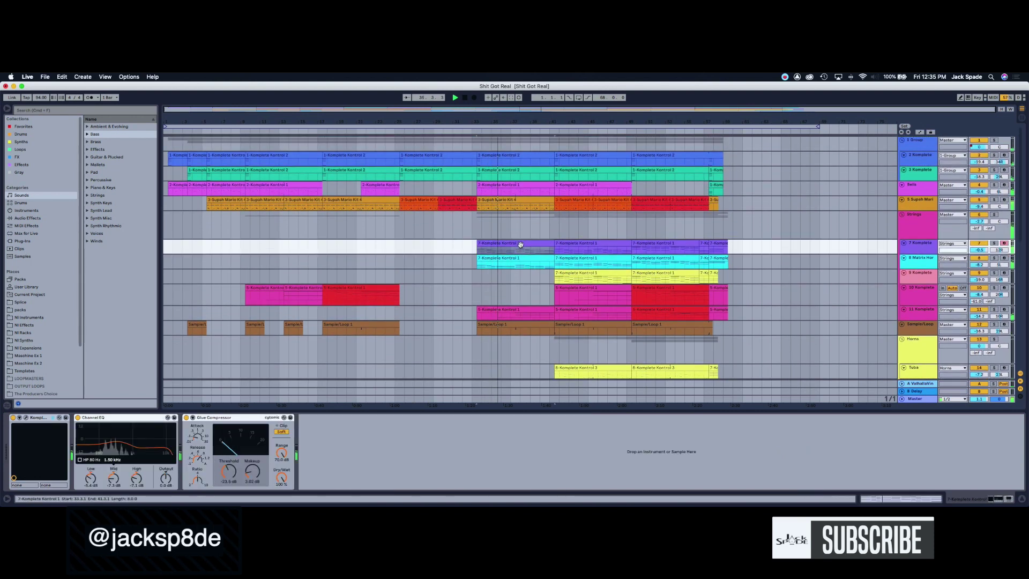
click(26, 417)
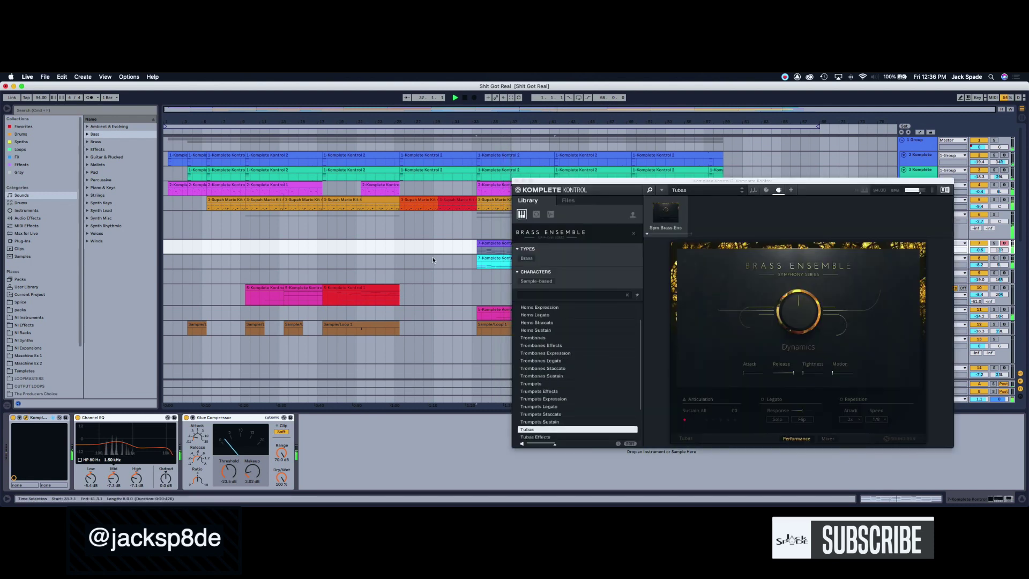
drag(519, 183, 687, 302)
click(503, 243)
click(503, 259)
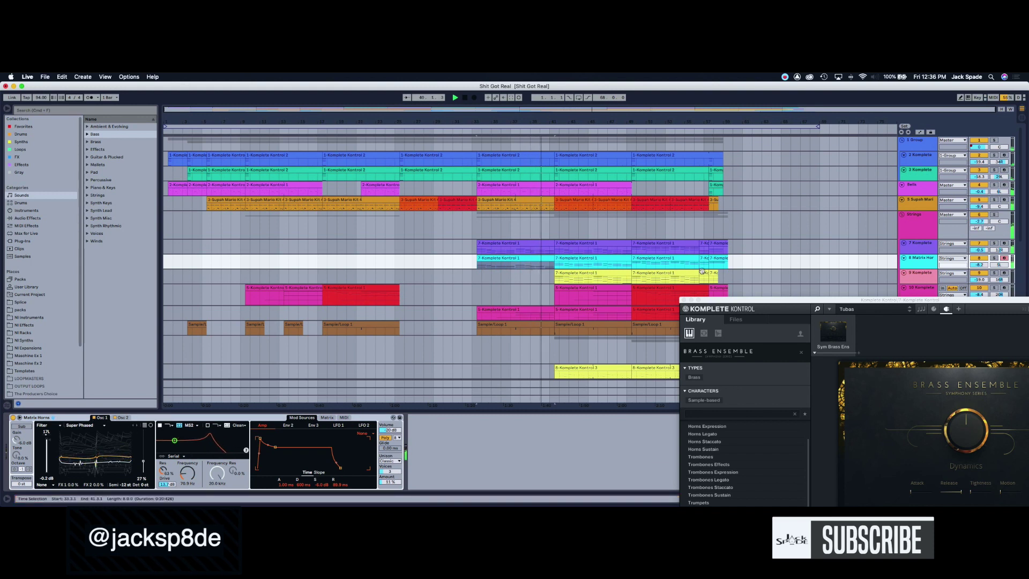
drag(714, 301, 756, 268)
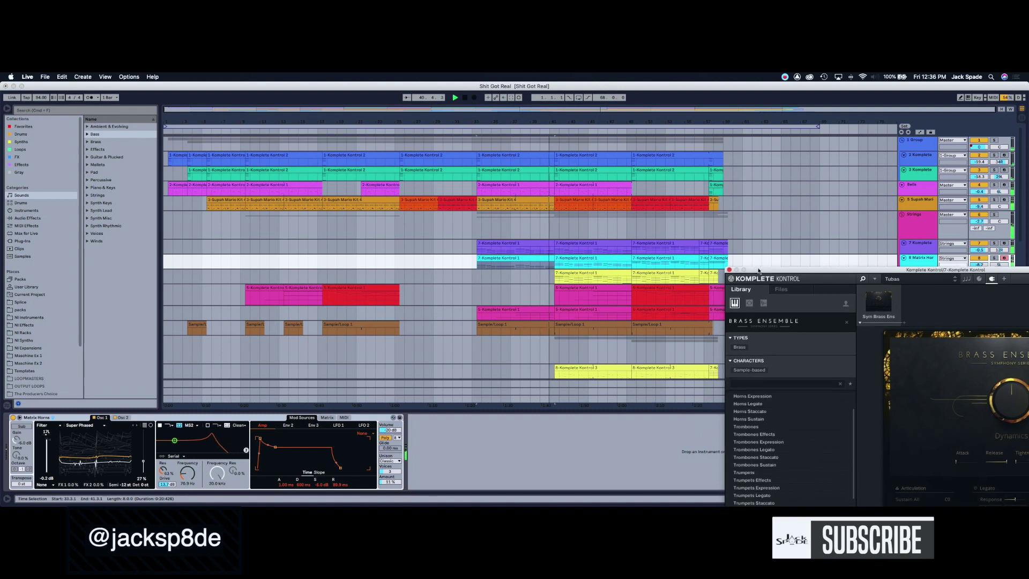
scroll(579, 212, down, 5)
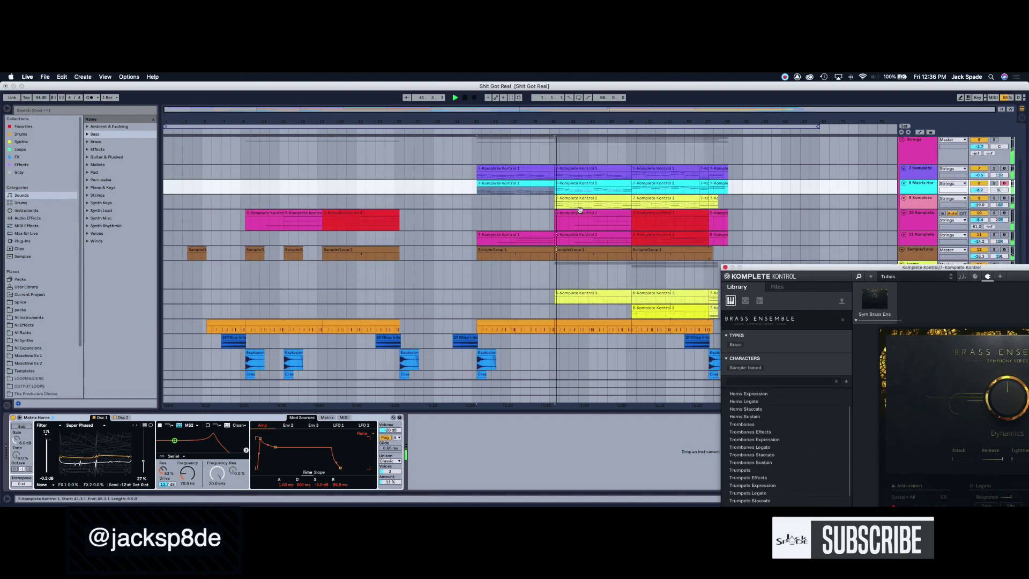
scroll(580, 210, up, 5)
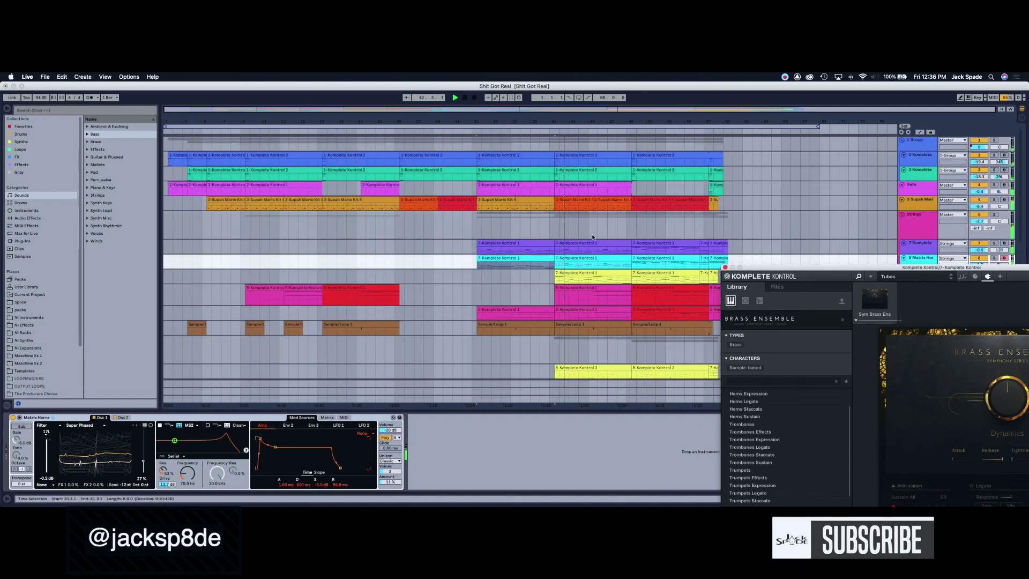
Review the Bells track's device chain and the Tuba track's Tubas Staccato instrument, closing the open instrument windows
click(594, 194)
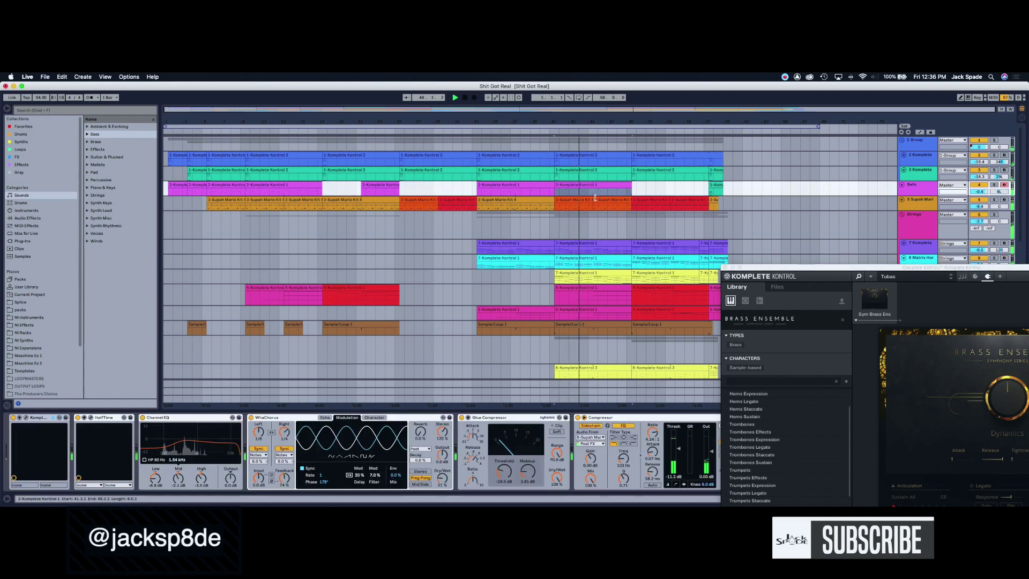
scroll(594, 215, down, 4)
click(586, 304)
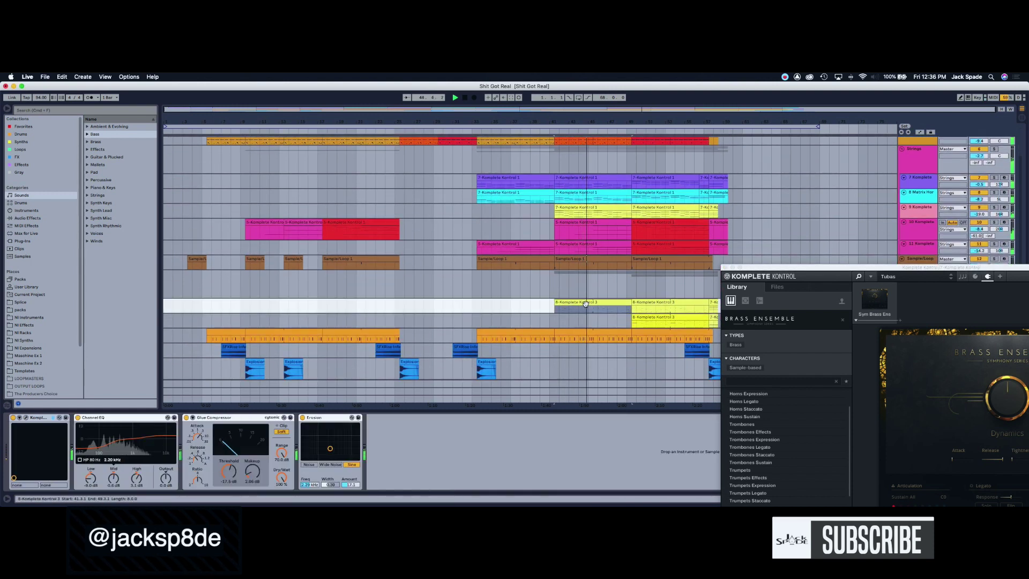
click(29, 420)
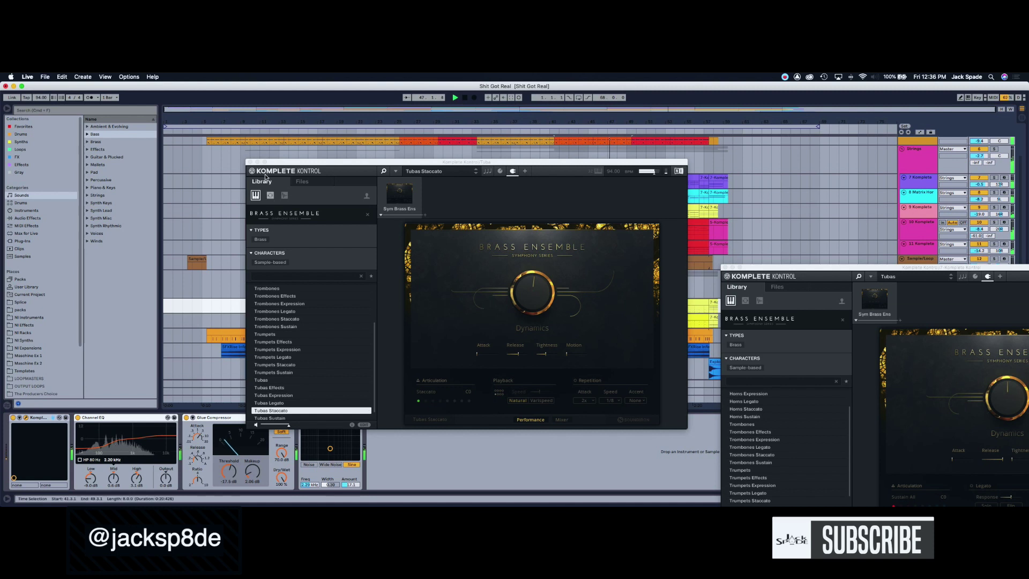
click(250, 162)
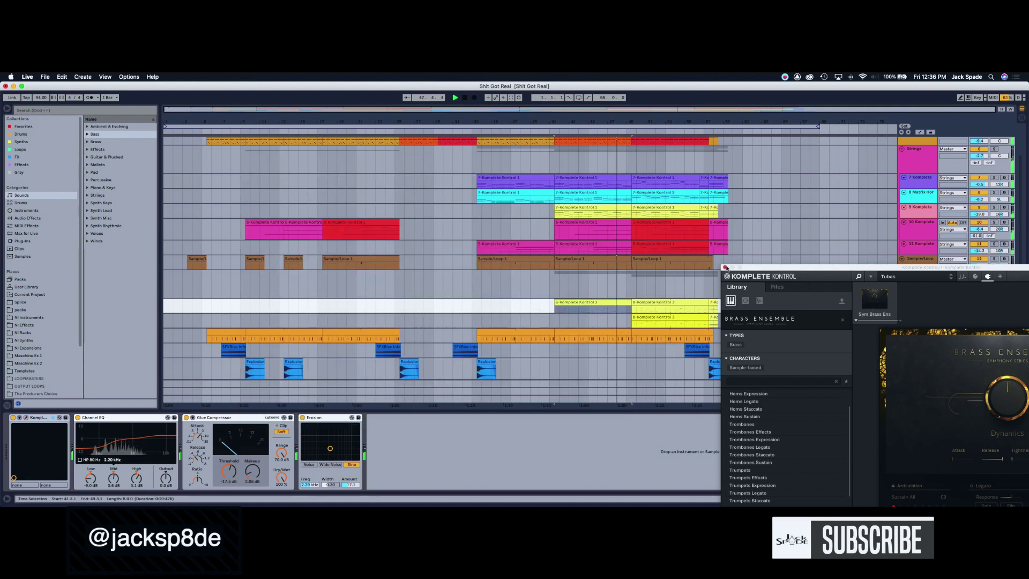
click(725, 267)
Inspect the Trumpet track's device chain and its Brass Ensemble Trumpets Staccato instrument
click(651, 317)
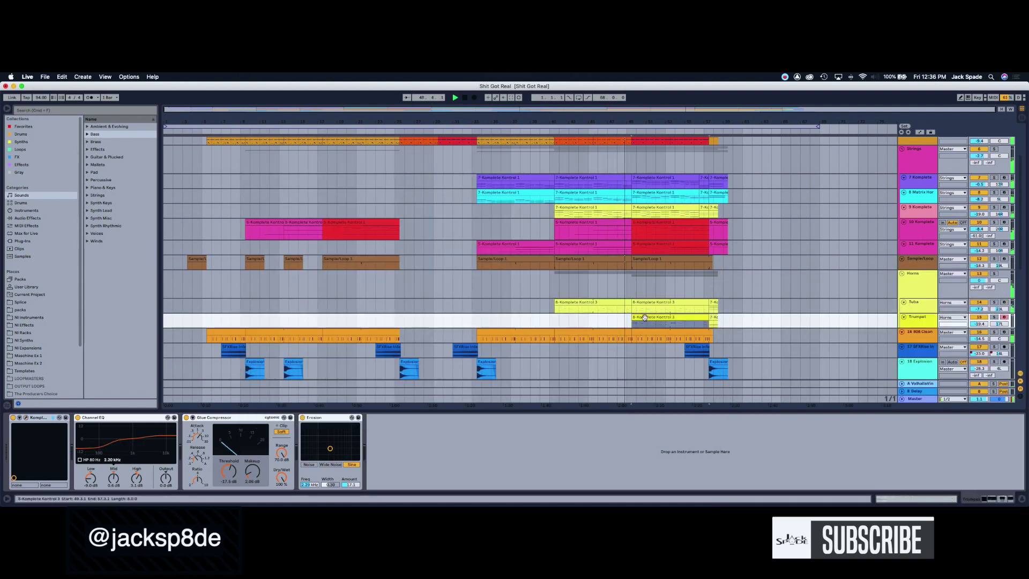
click(26, 417)
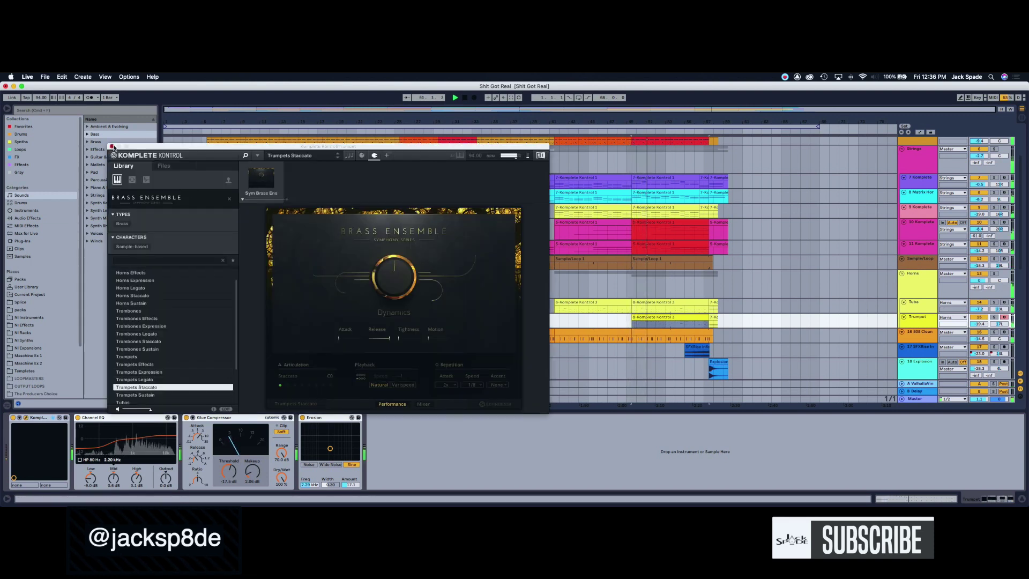
click(112, 146)
Look over the full arrangement from the top group to the lowest audio tracks during playback, and stop playback at the end
scroll(584, 241, down, 5)
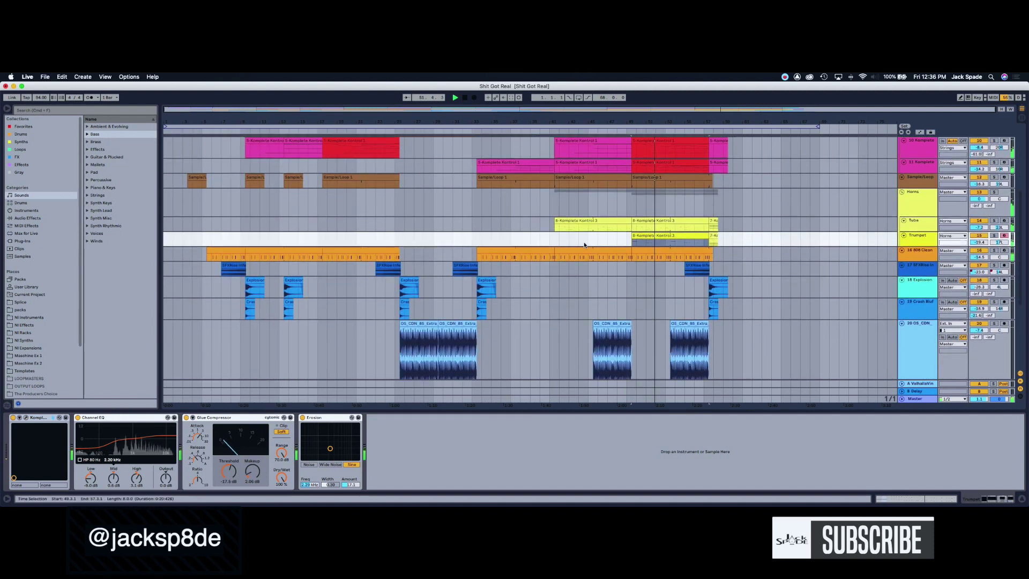
scroll(584, 243, down, 3)
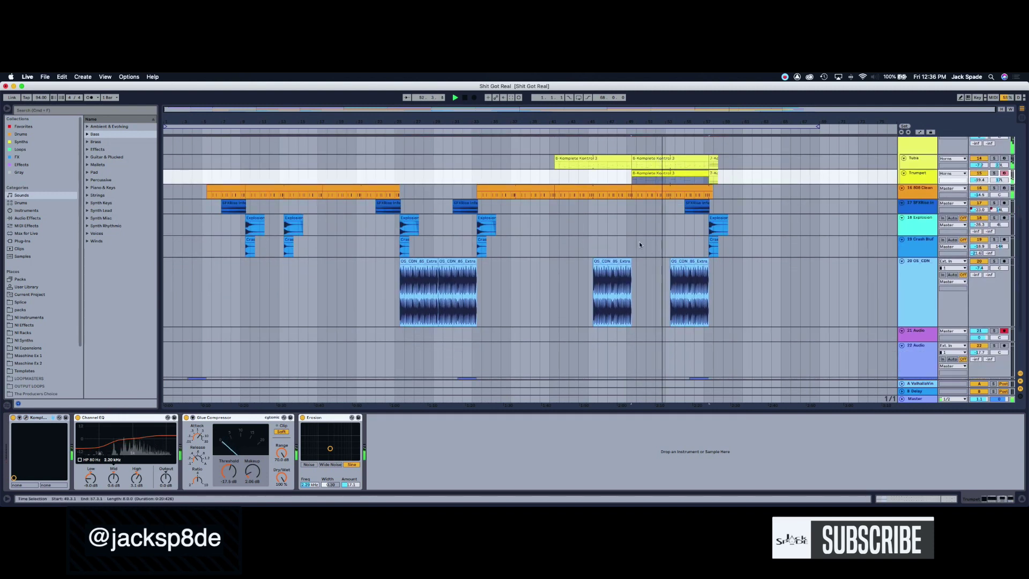
scroll(639, 241, down, 3)
scroll(638, 241, up, 6)
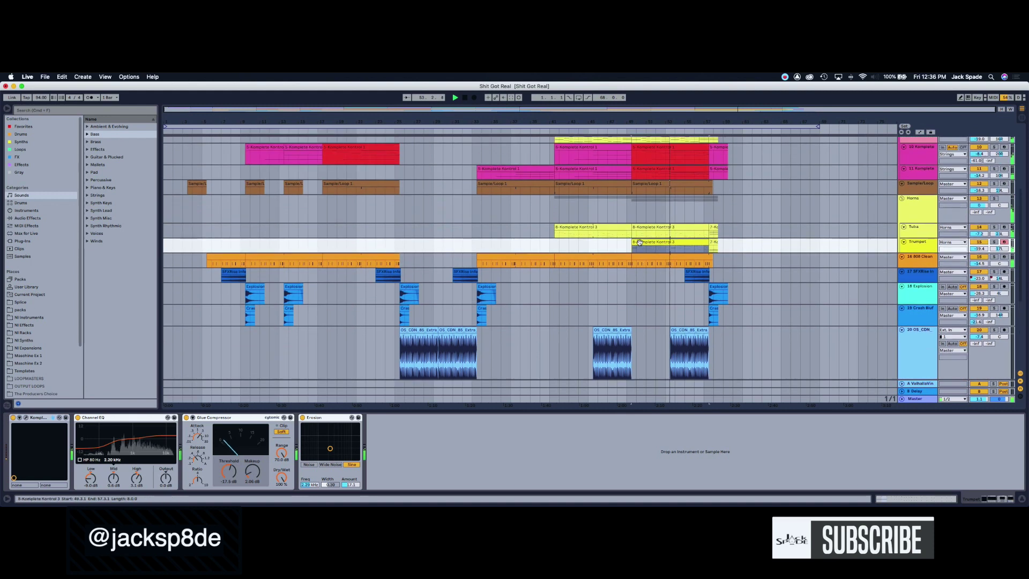
scroll(639, 242, up, 3)
scroll(639, 241, up, 5)
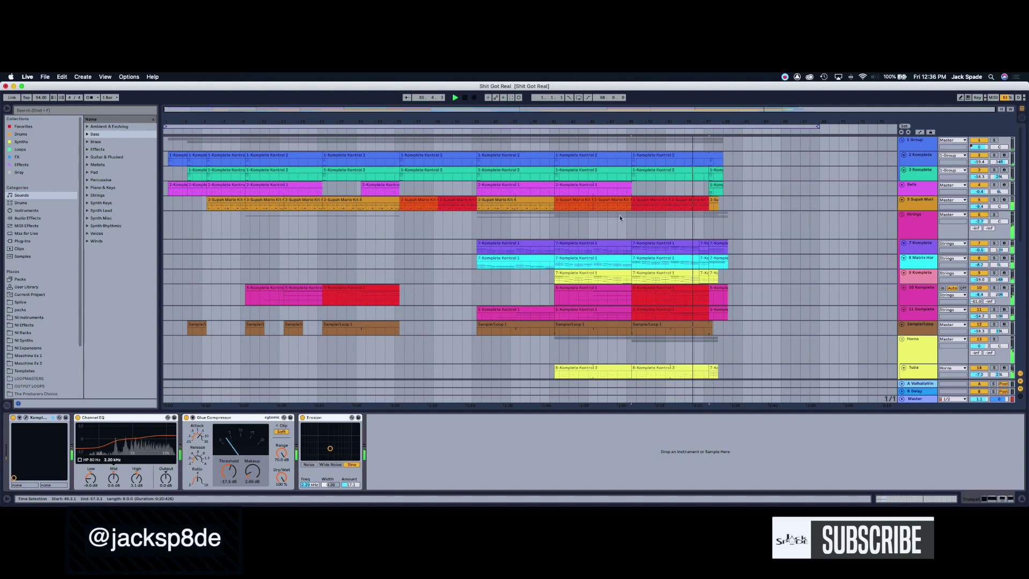
scroll(622, 225, down, 20)
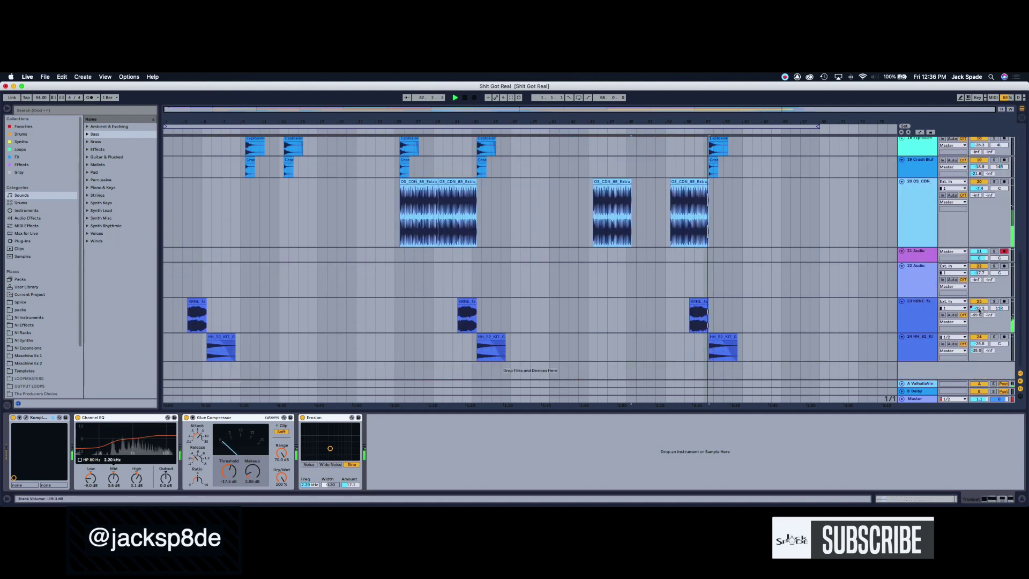
scroll(791, 308, up, 6)
scroll(791, 311, up, 8)
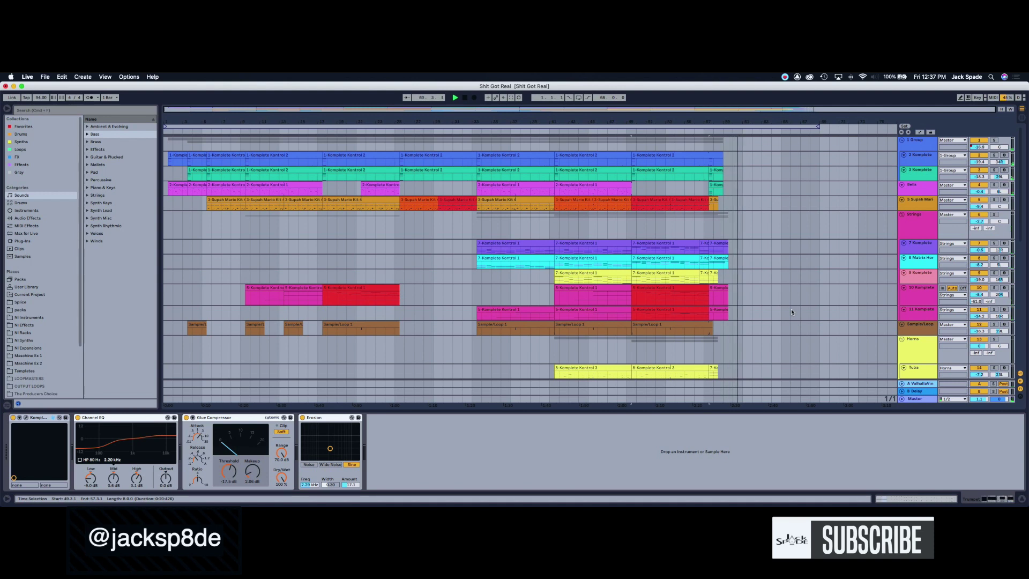
key(space)
click(785, 77)
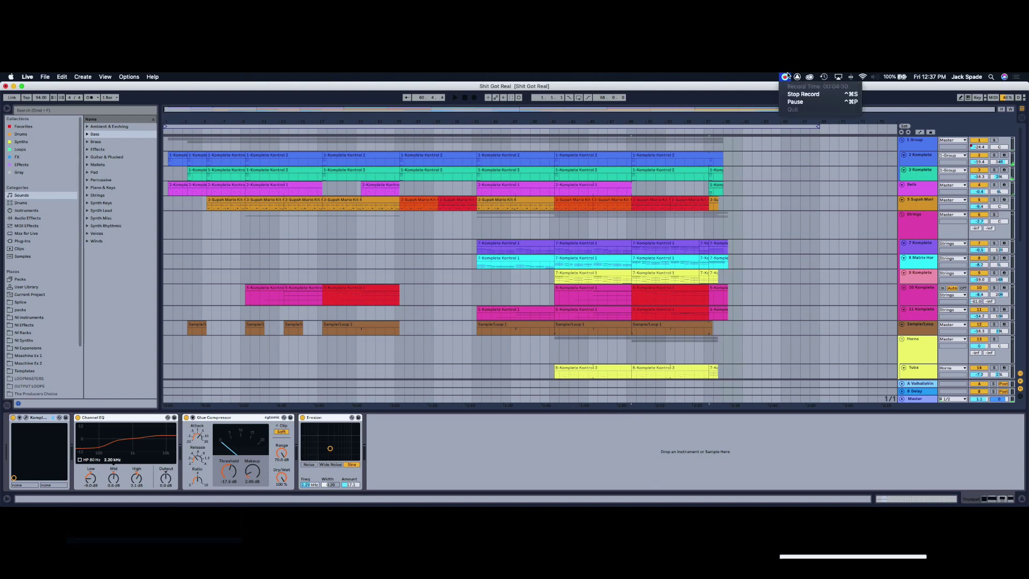